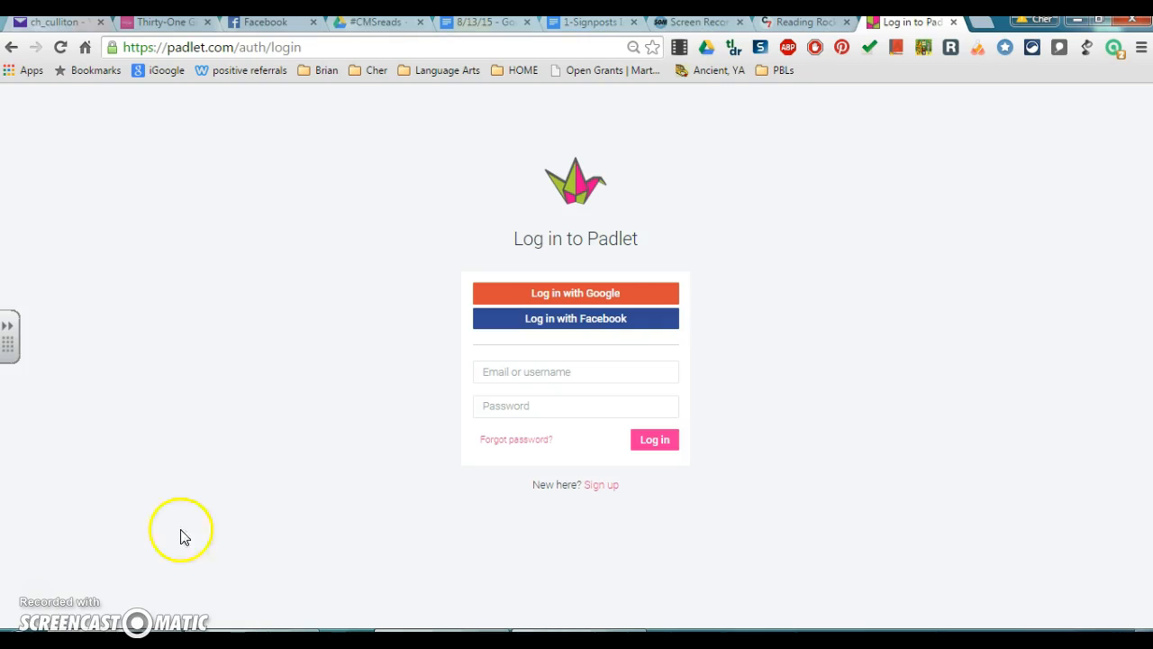
# Log in to Padlet with Google, choosing and confirming the Google account.
pyautogui.click(567, 304)
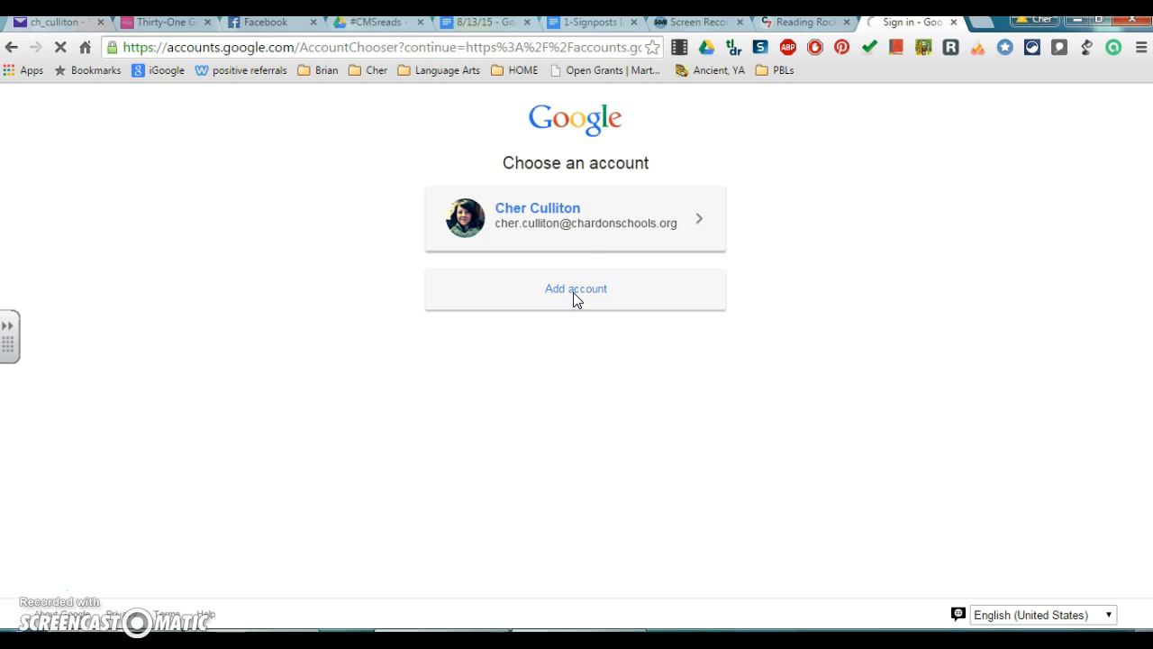
pyautogui.click(574, 238)
pyautogui.click(570, 226)
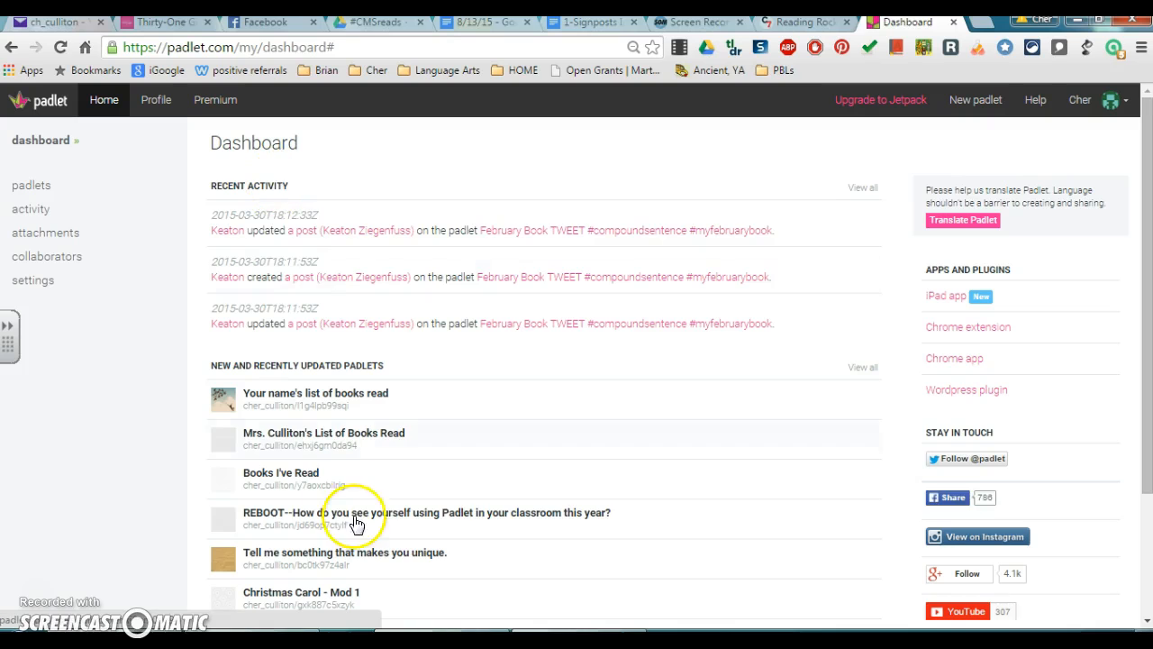
# Open the example 'List of Books Read' padlet and scroll through its book posts.
pyautogui.scroll(-3, 345, 451)
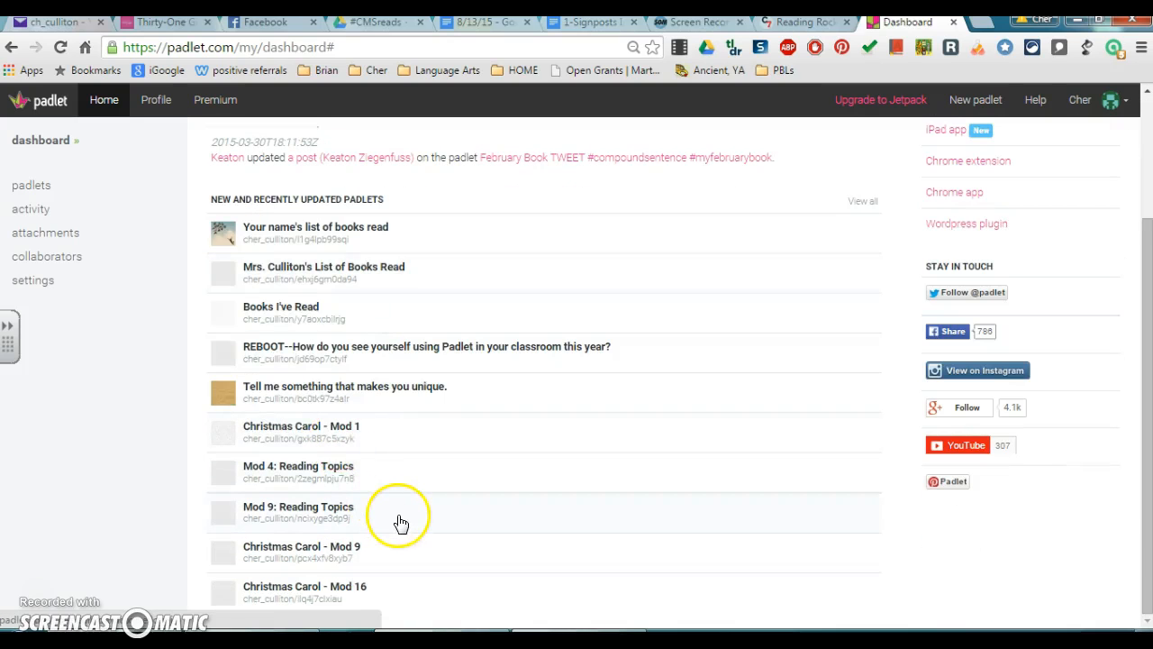
pyautogui.scroll(3, 405, 515)
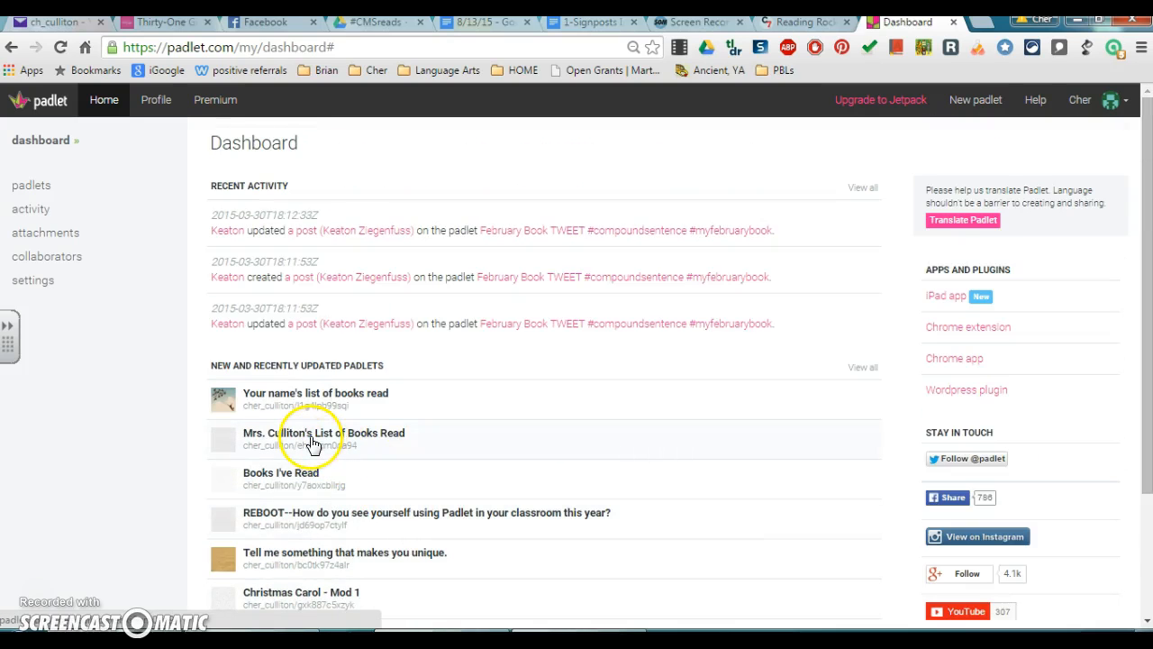
pyautogui.click(295, 444)
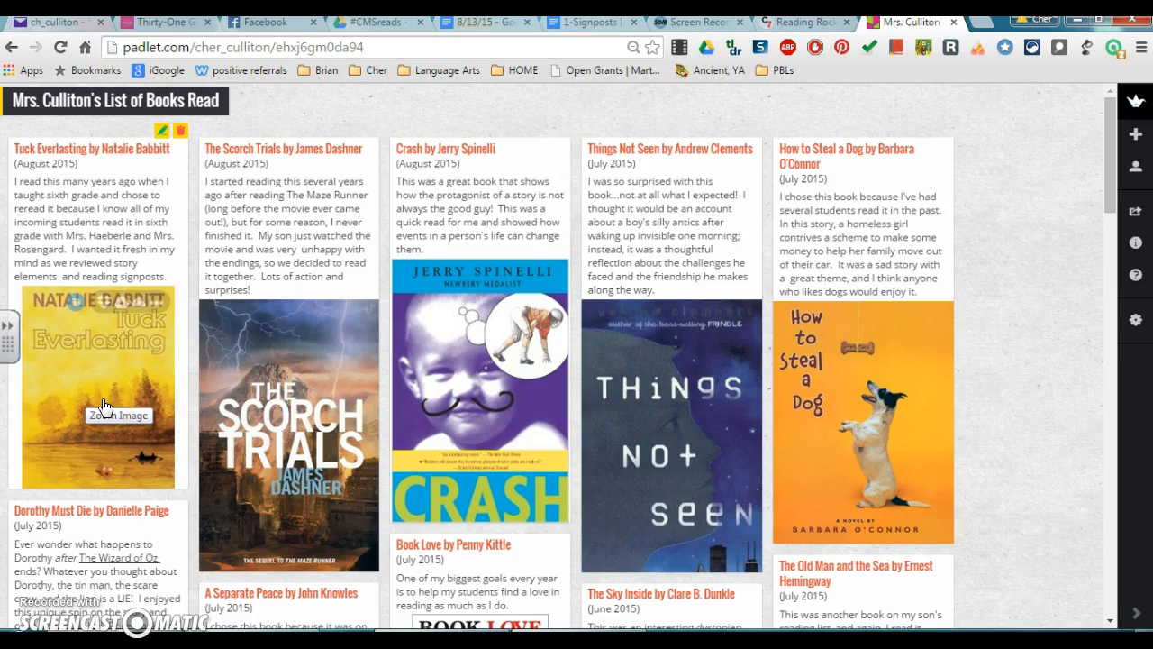
pyautogui.scroll(-1, 217, 387)
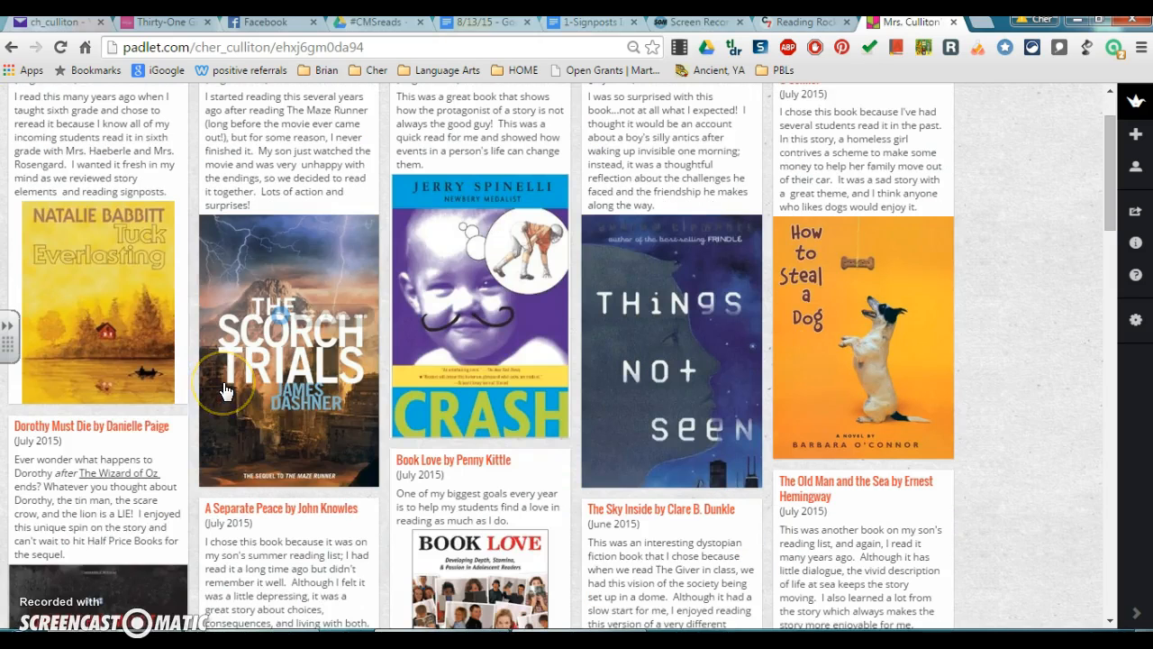
pyautogui.scroll(1, 220, 389)
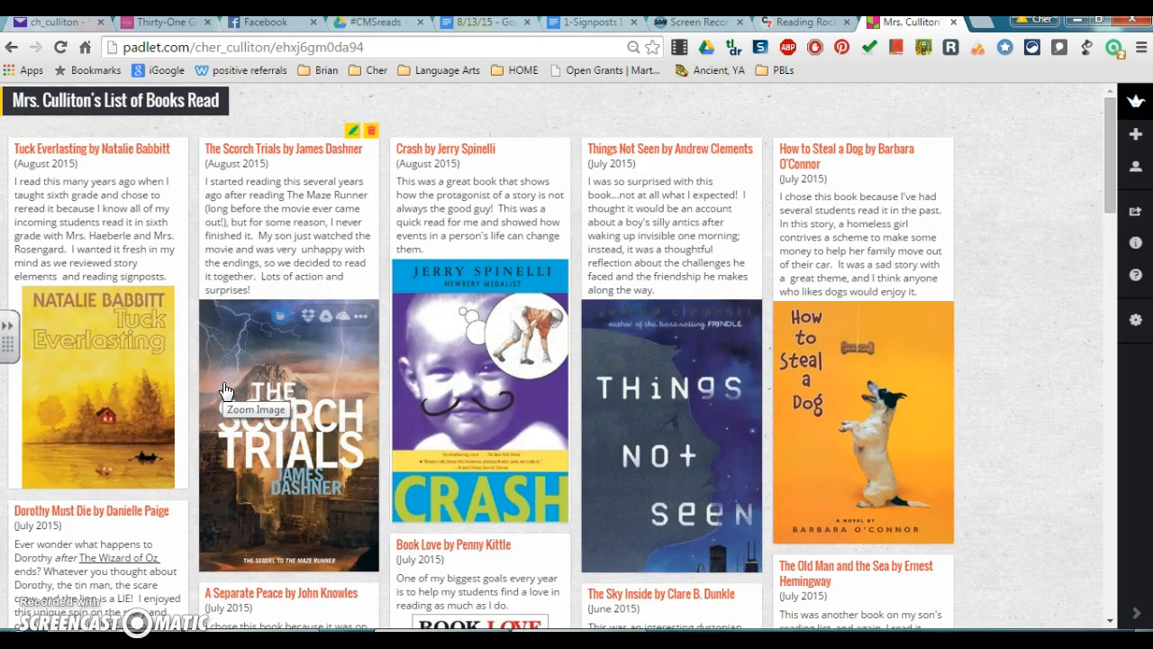
pyautogui.scroll(-12, 227, 389)
pyautogui.scroll(-6, 231, 388)
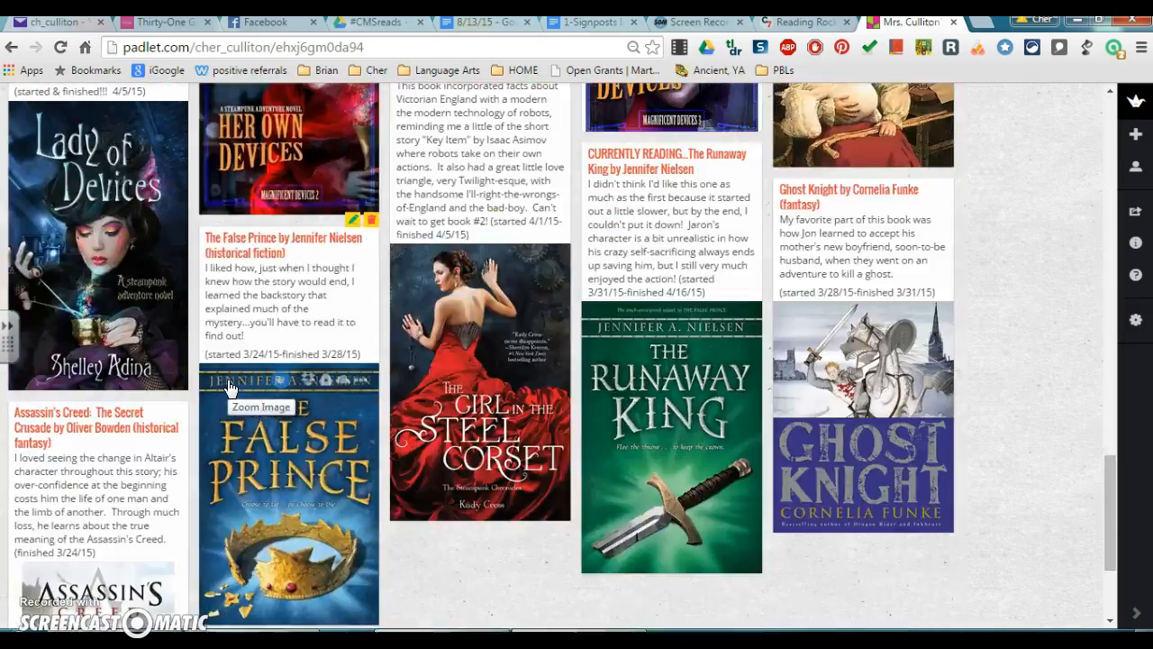
pyautogui.scroll(20, 230, 387)
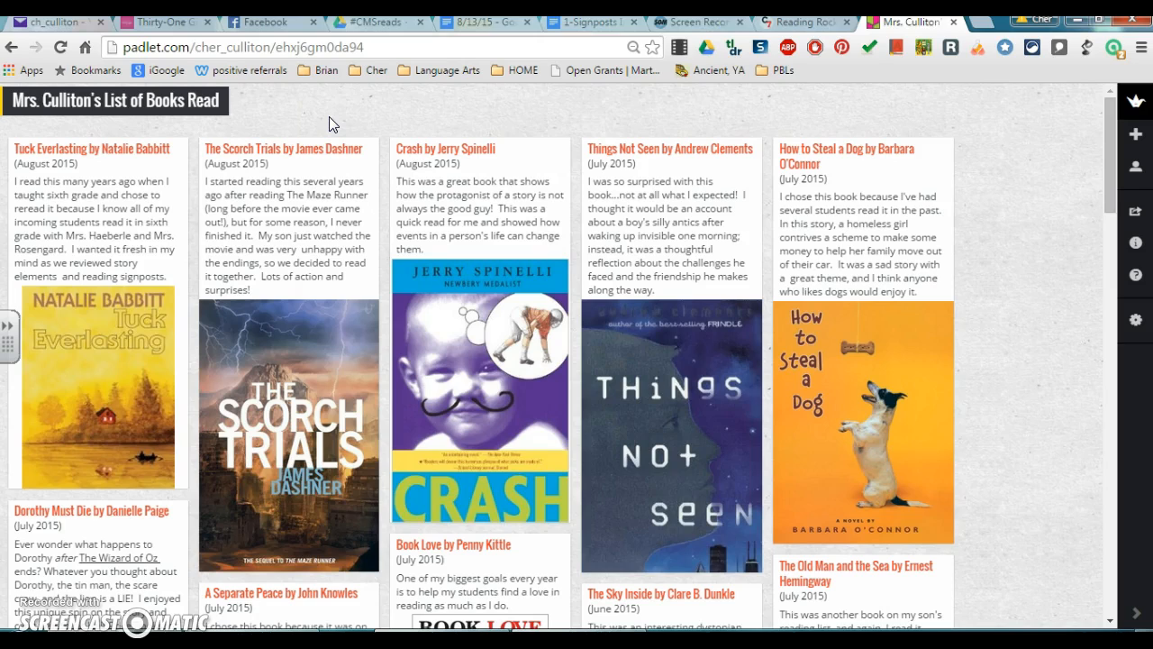
# Create a new padlet and title it 'Martha's List of Books Read' in its settings.
pyautogui.click(12, 48)
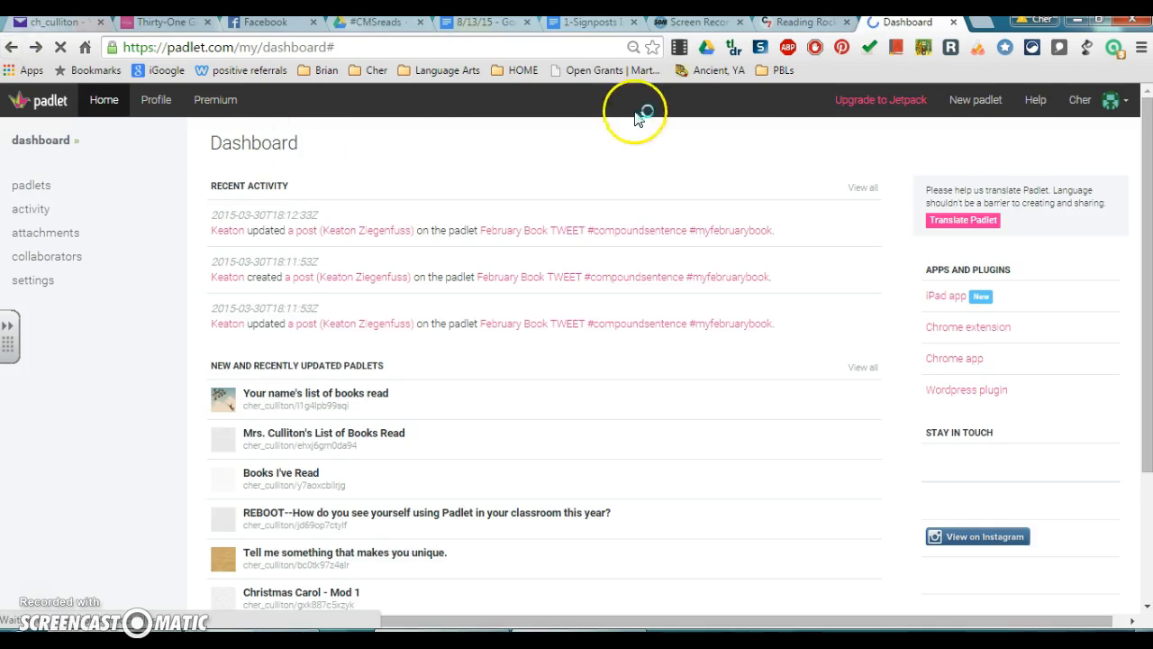
pyautogui.click(977, 104)
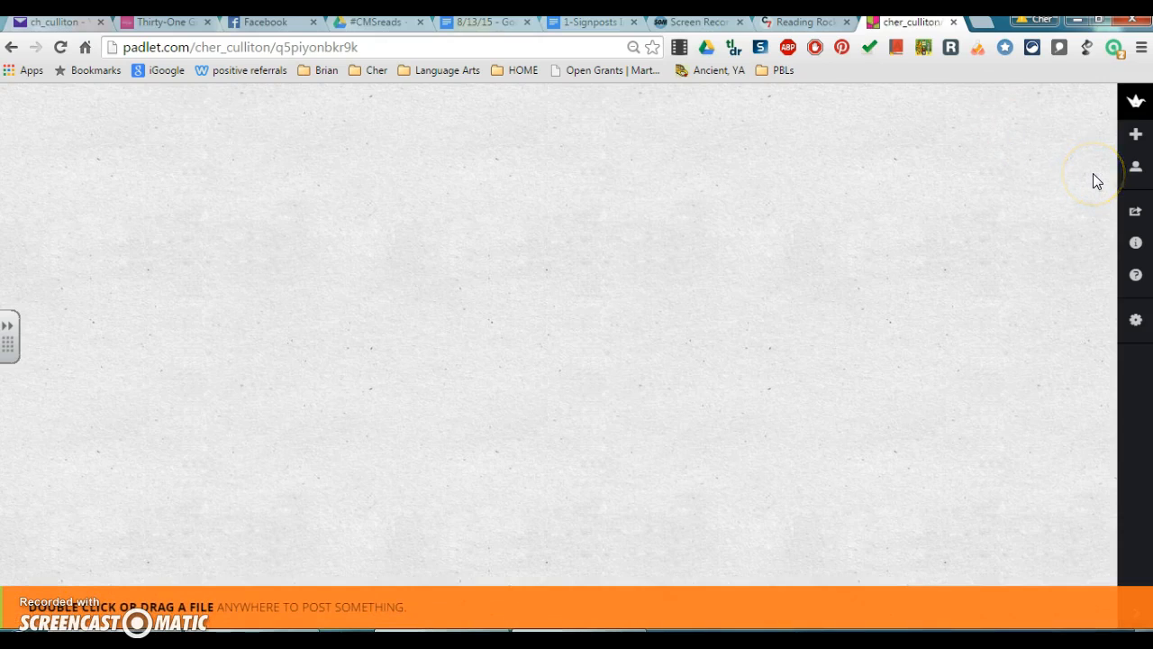
pyautogui.click(1135, 324)
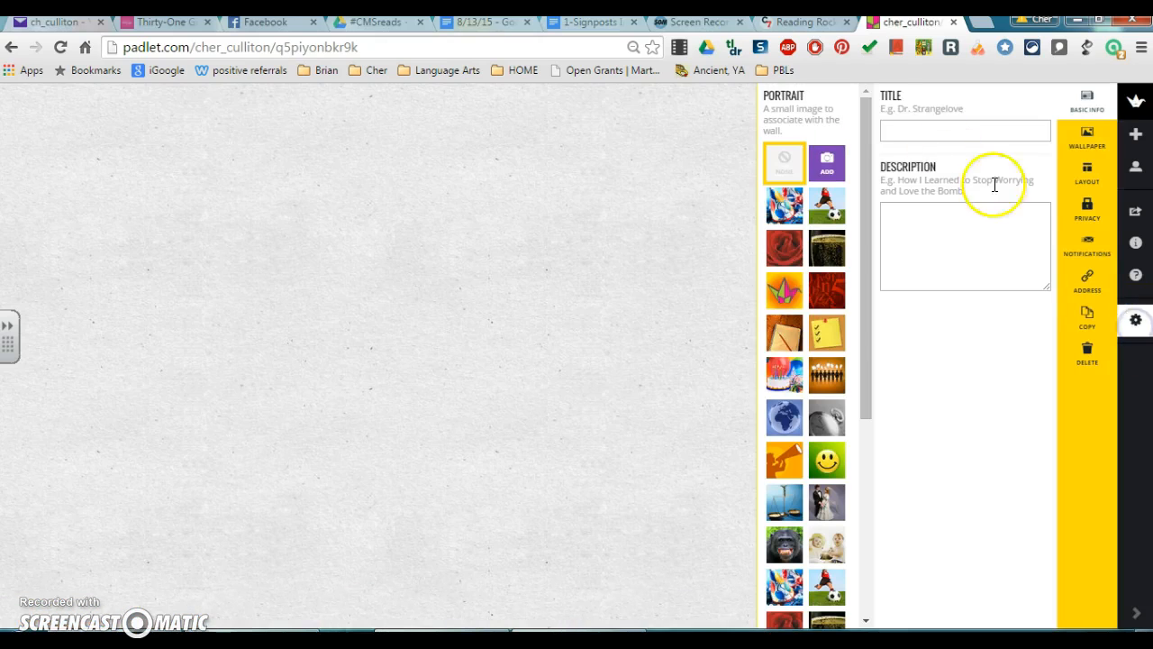
pyautogui.click(903, 133)
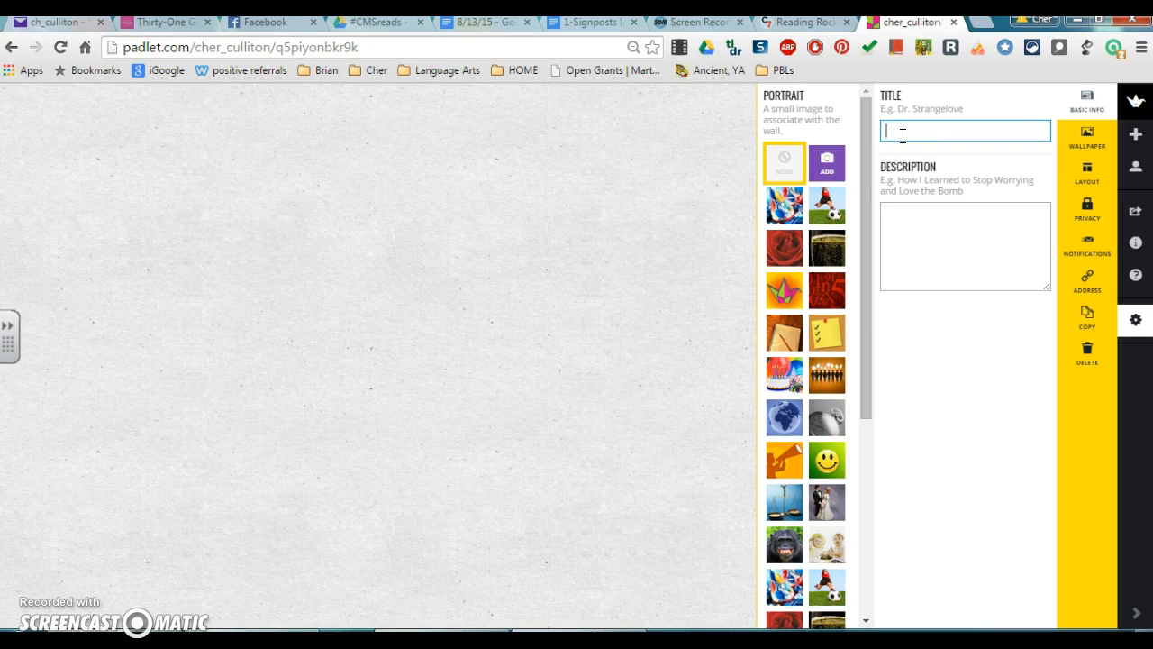
pyautogui.write('Ma')
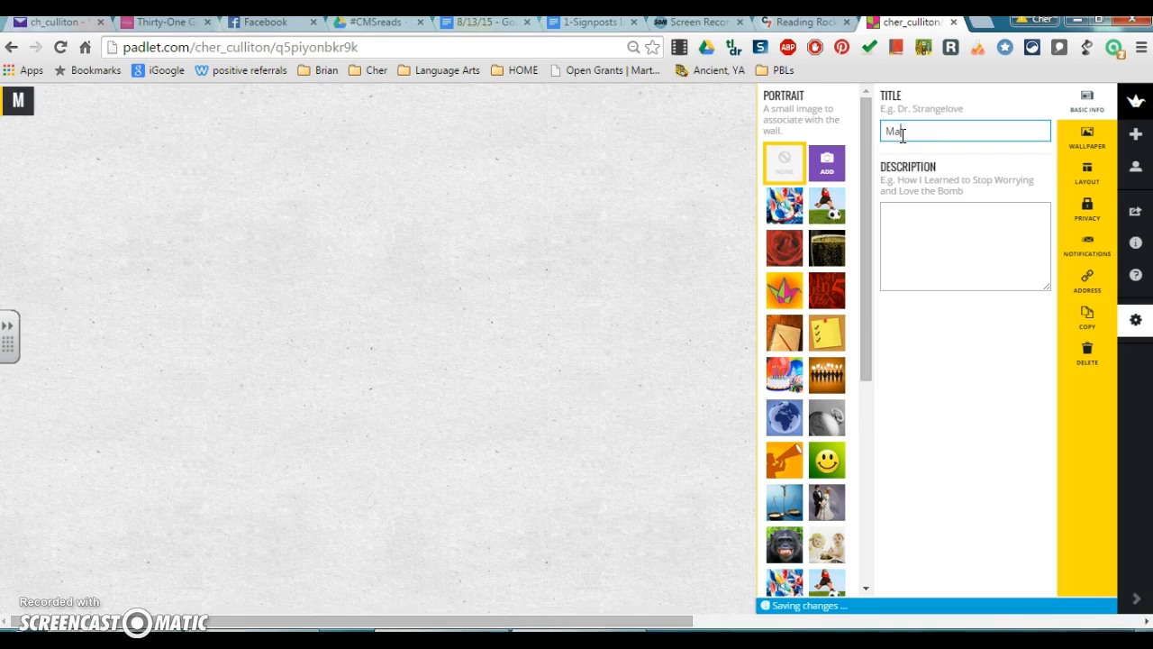
pyautogui.write("rtha's List of Books ")
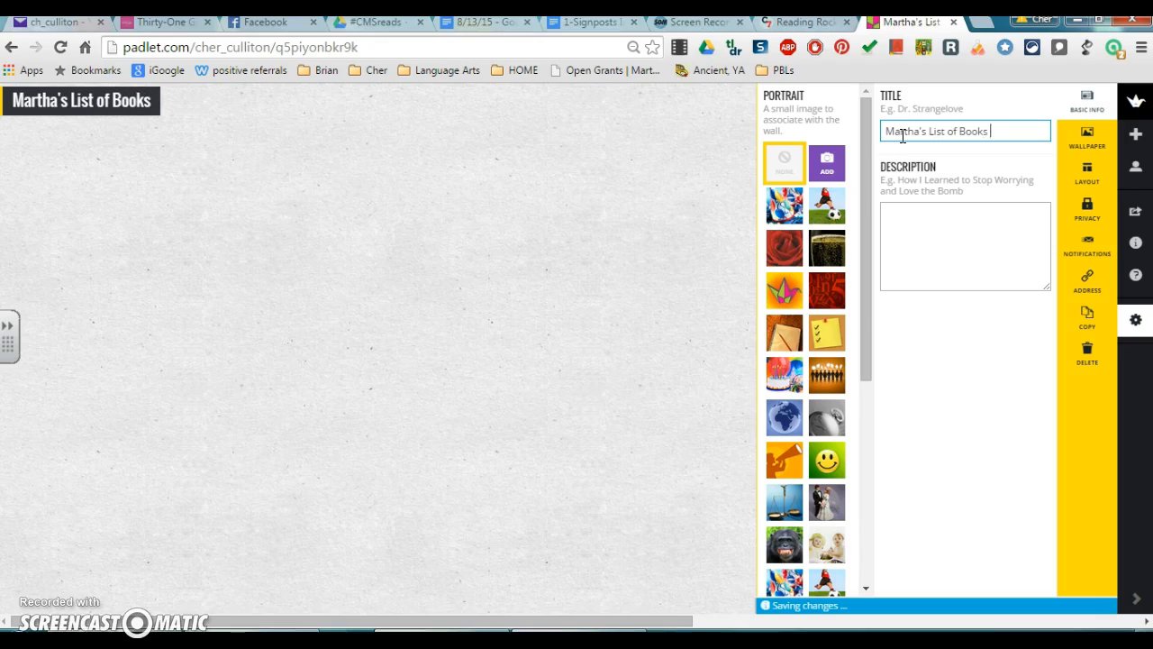
pyautogui.write('Read')
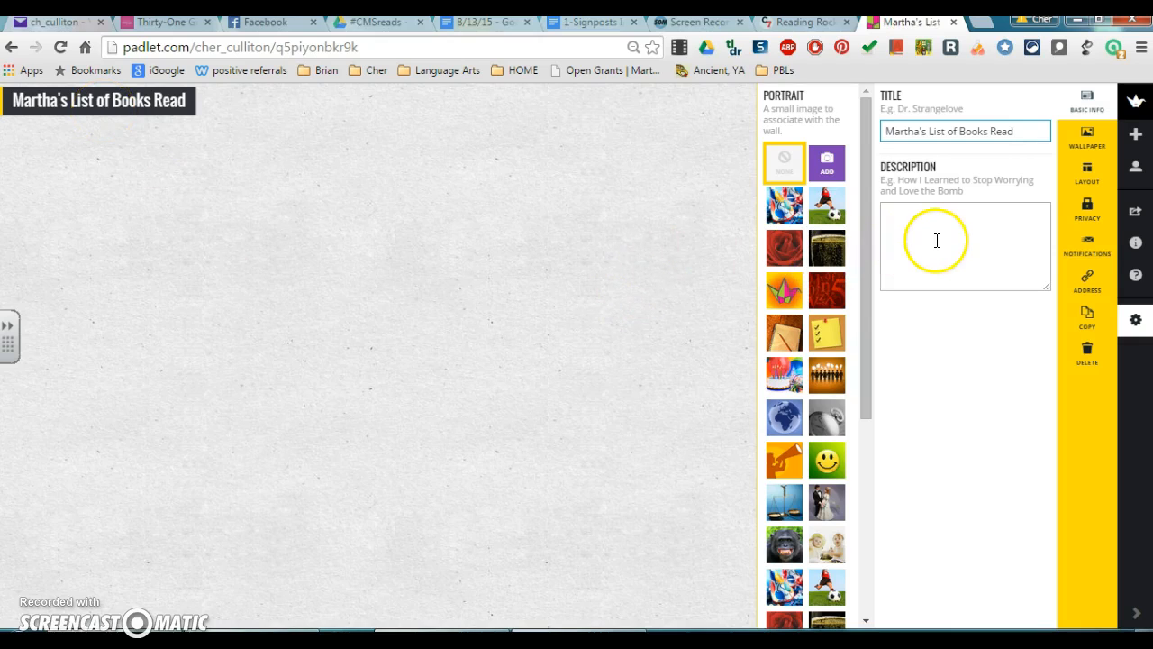
# Set the wall's wallpaper to the red-striped Candy pattern.
pyautogui.click(1086, 136)
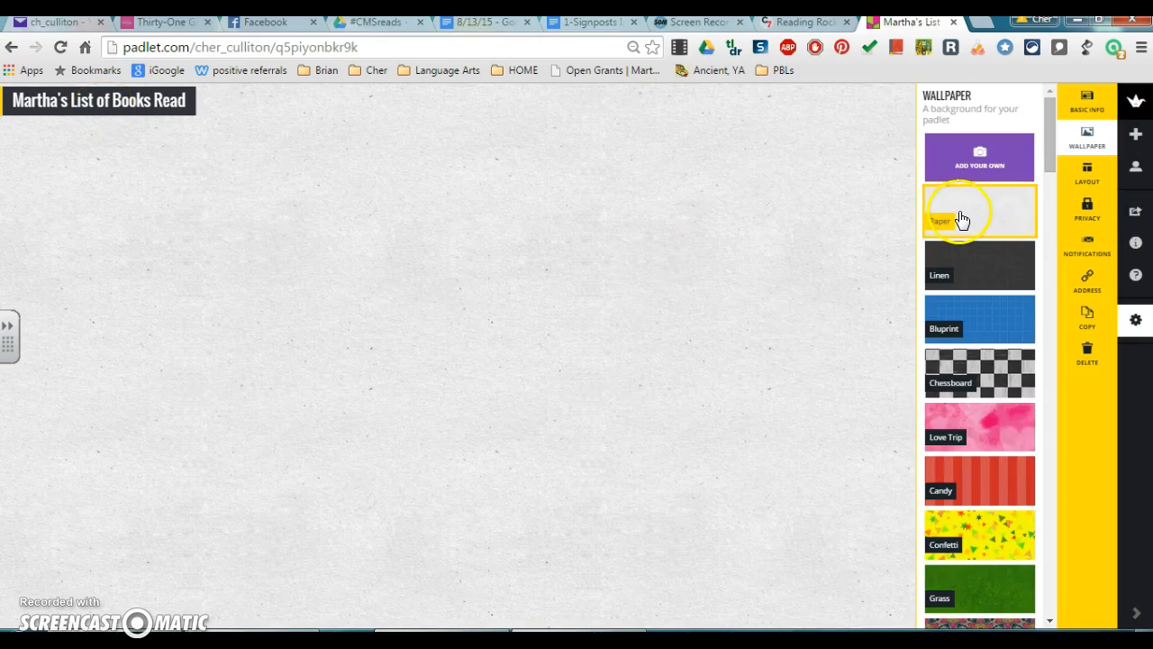
pyautogui.click(960, 221)
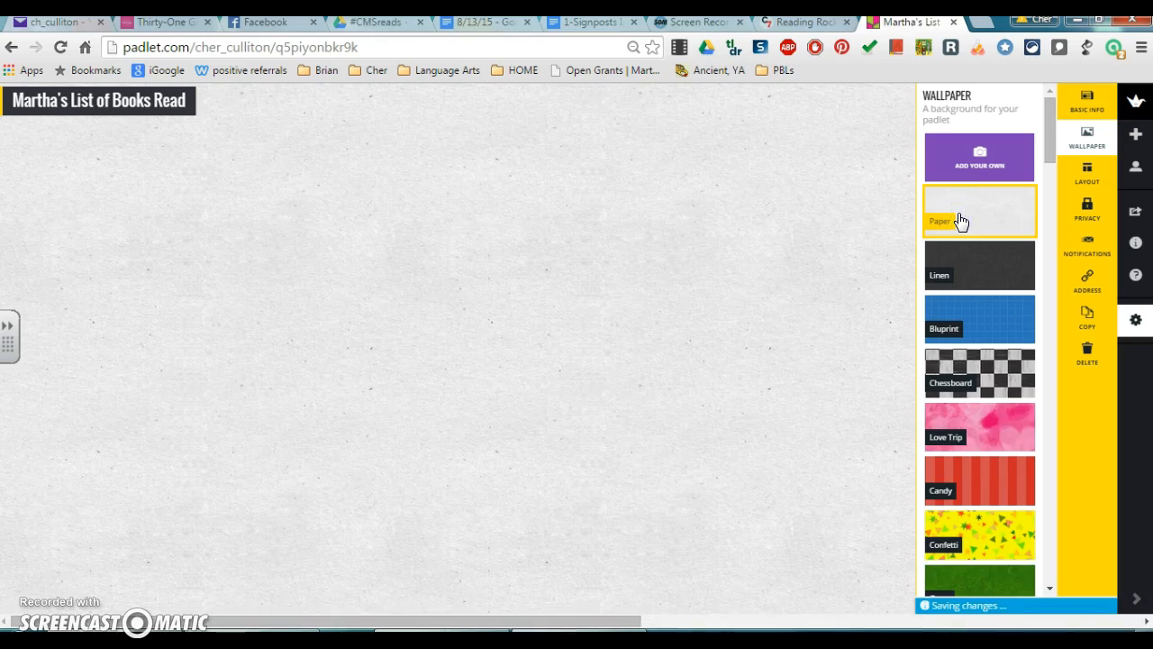
pyautogui.click(986, 276)
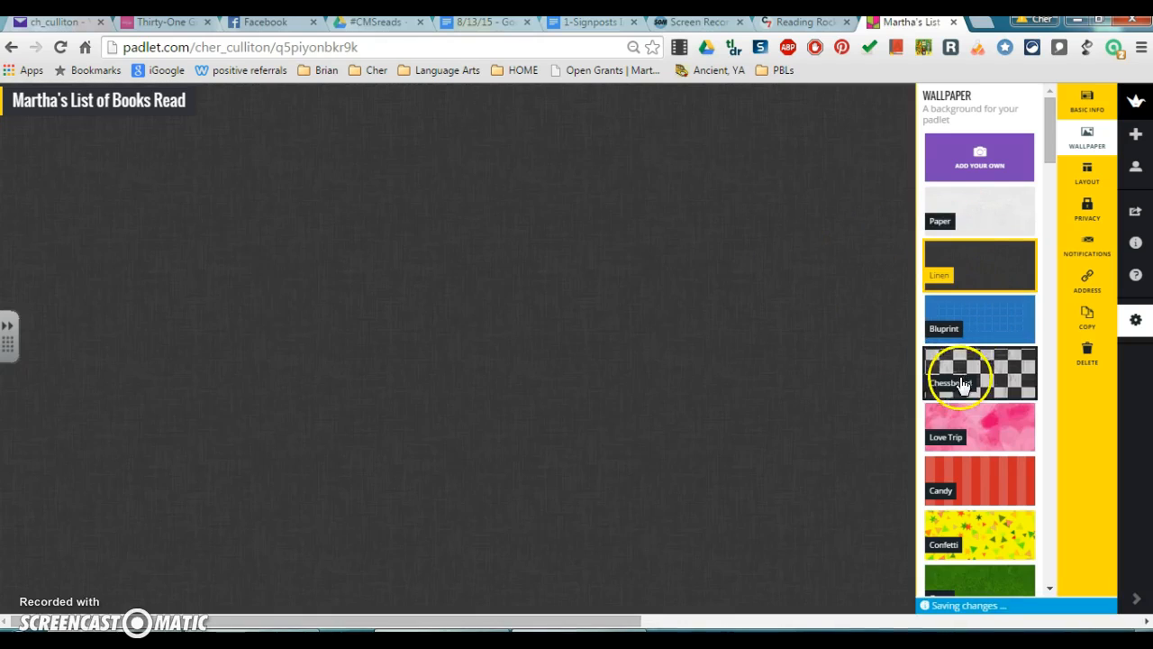
pyautogui.scroll(-3, 968, 369)
pyautogui.click(988, 239)
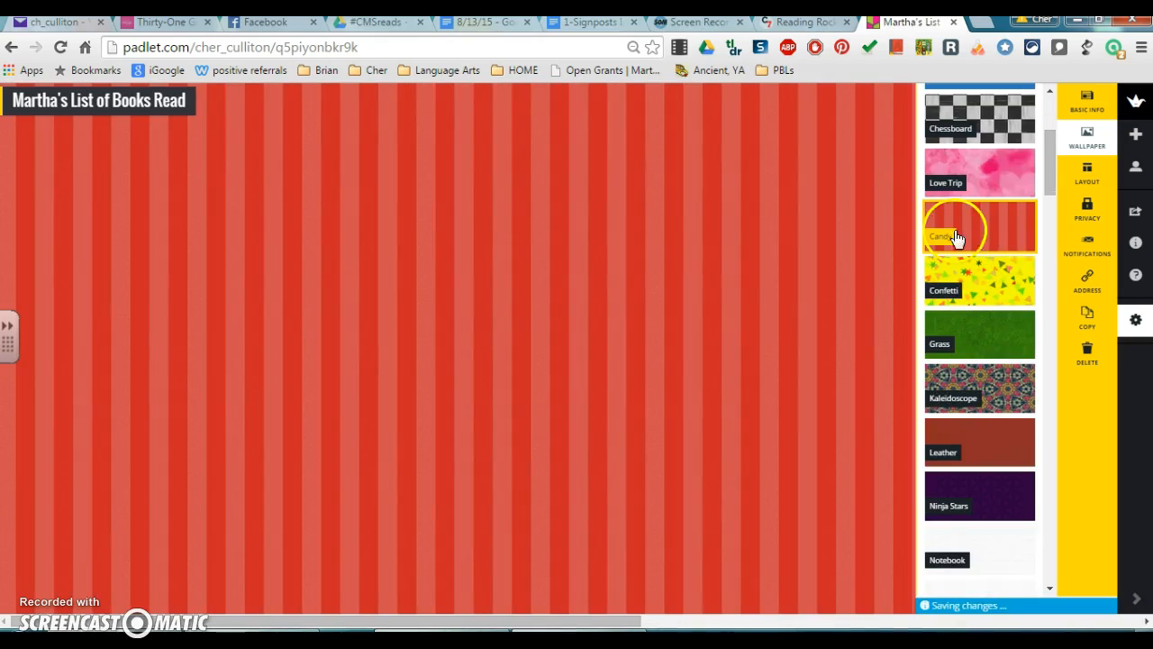
# Change the wall's layout to Grid.
pyautogui.click(1086, 173)
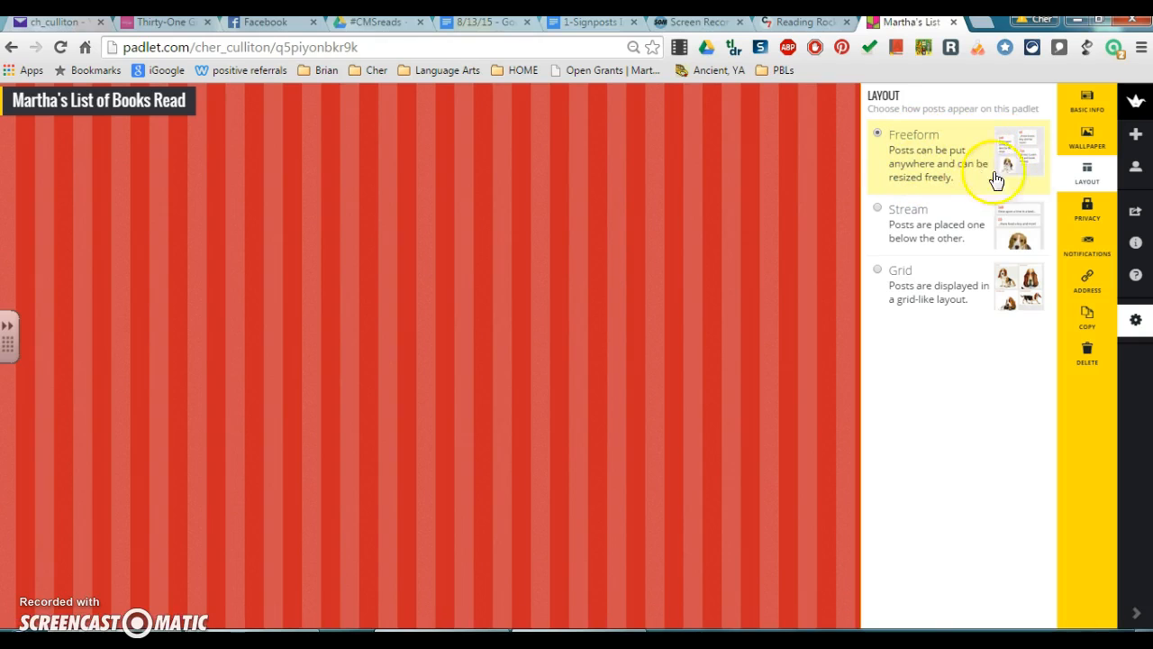
pyautogui.click(636, 285)
pyautogui.click(1135, 319)
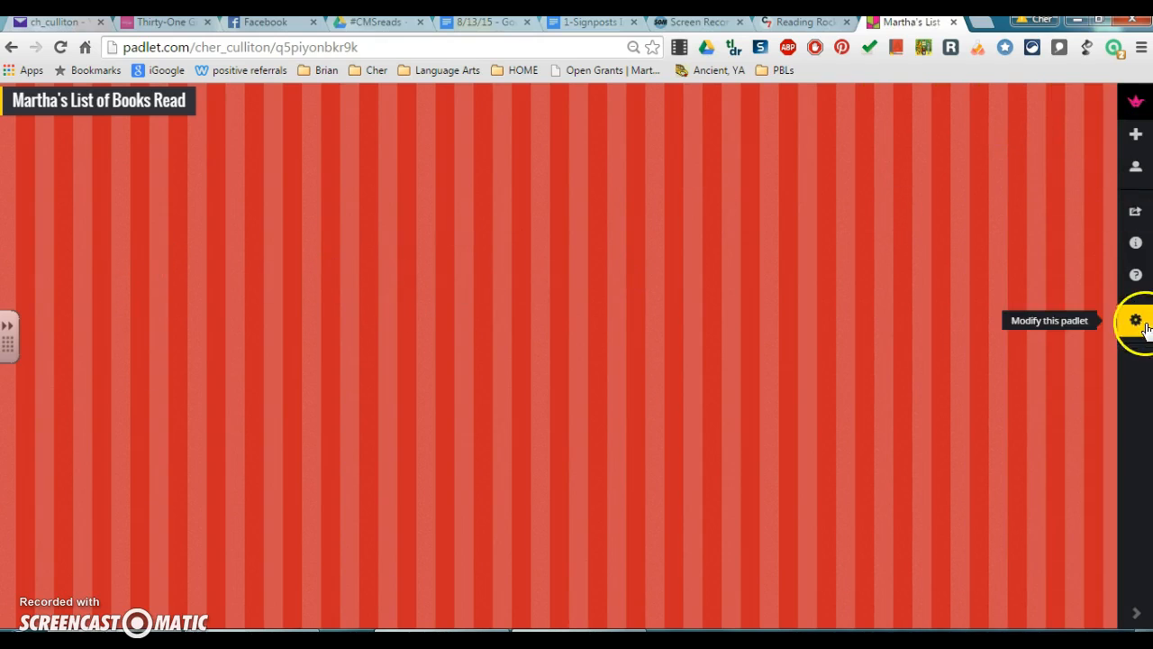
pyautogui.click(1106, 239)
pyautogui.click(1085, 176)
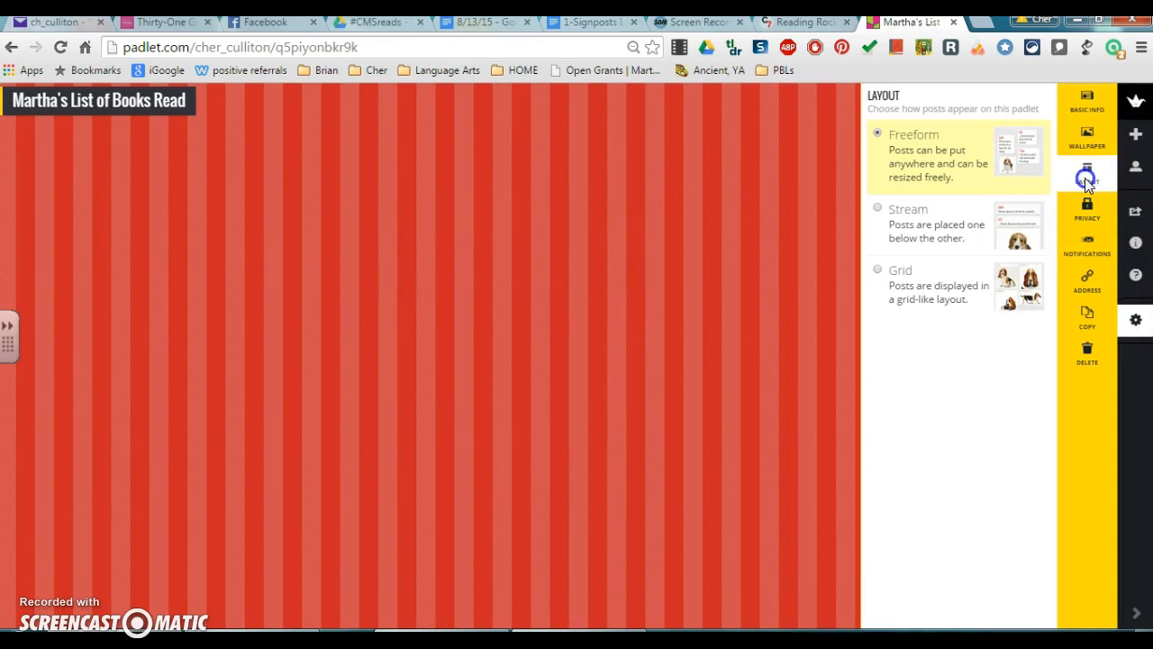
pyautogui.click(879, 279)
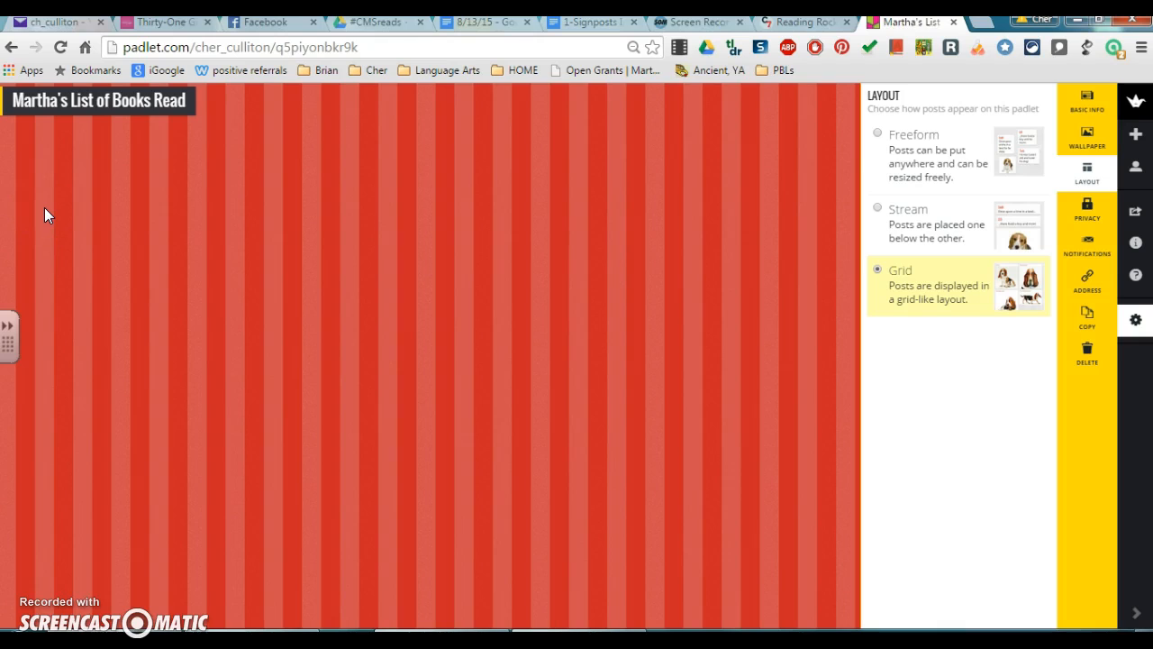
# Add a post at the top-left titled 'Tuck Everlasting by Natalie Babbitt'.
pyautogui.doubleClick(71, 174)
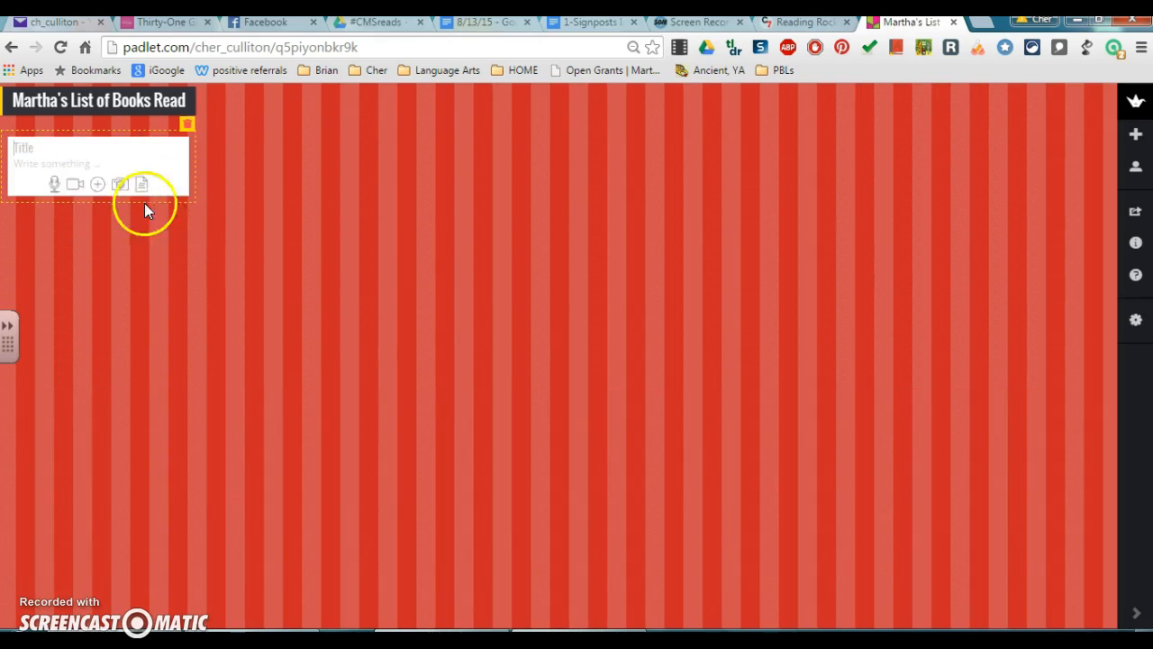
pyautogui.click(308, 314)
pyautogui.doubleClick(785, 298)
pyautogui.write('ck Everlast')
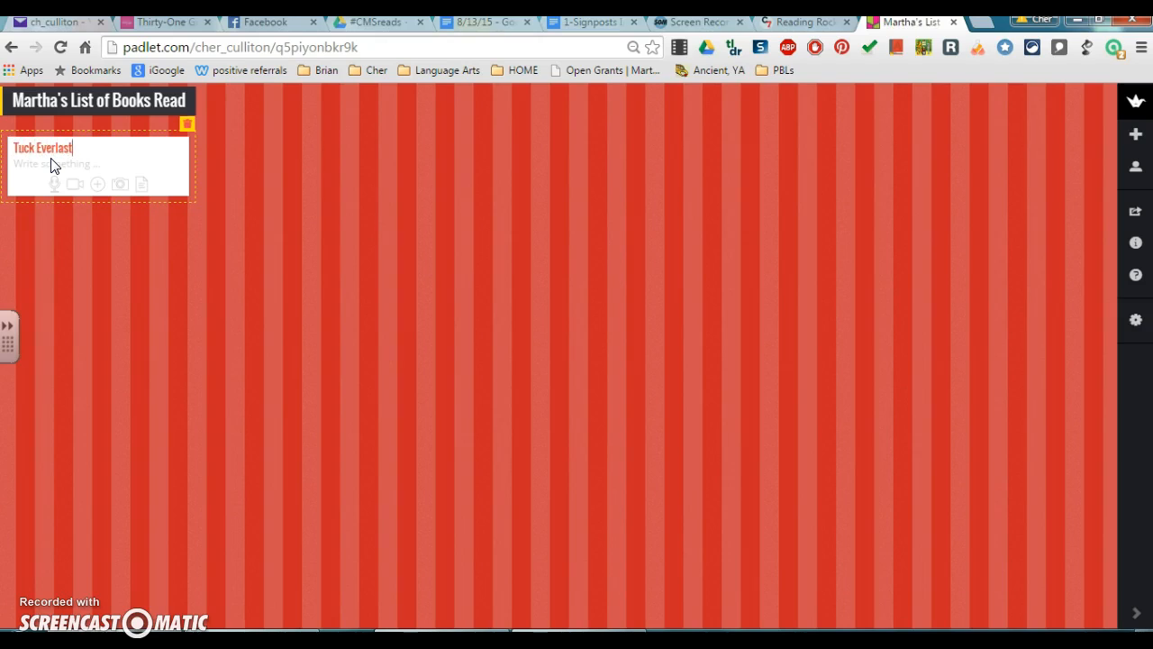
pyautogui.write('ing by Kath')
pyautogui.press('BackSpace')
pyautogui.write('alie Babbitt')
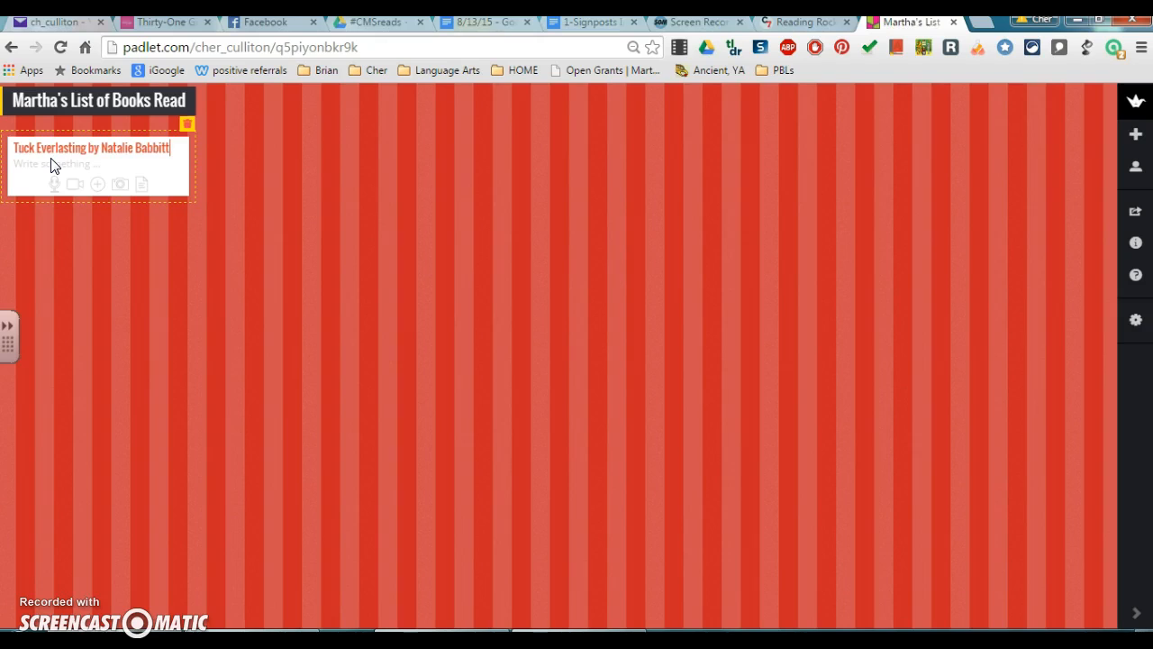
# Write the post's review praising the author's vivid description.
pyautogui.click(39, 170)
pyautogui.write('w')
pyautogui.write(' loved this book be')
pyautogui.write('cause the author wo')
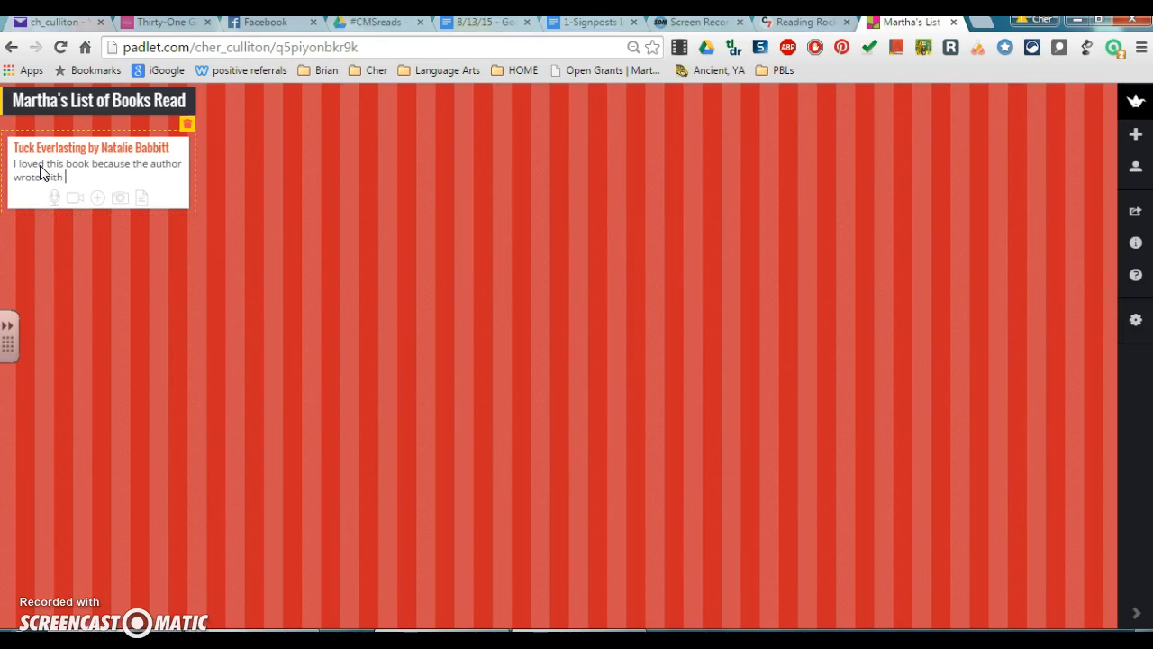
pyautogui.write('te with such vivid description that I could al')
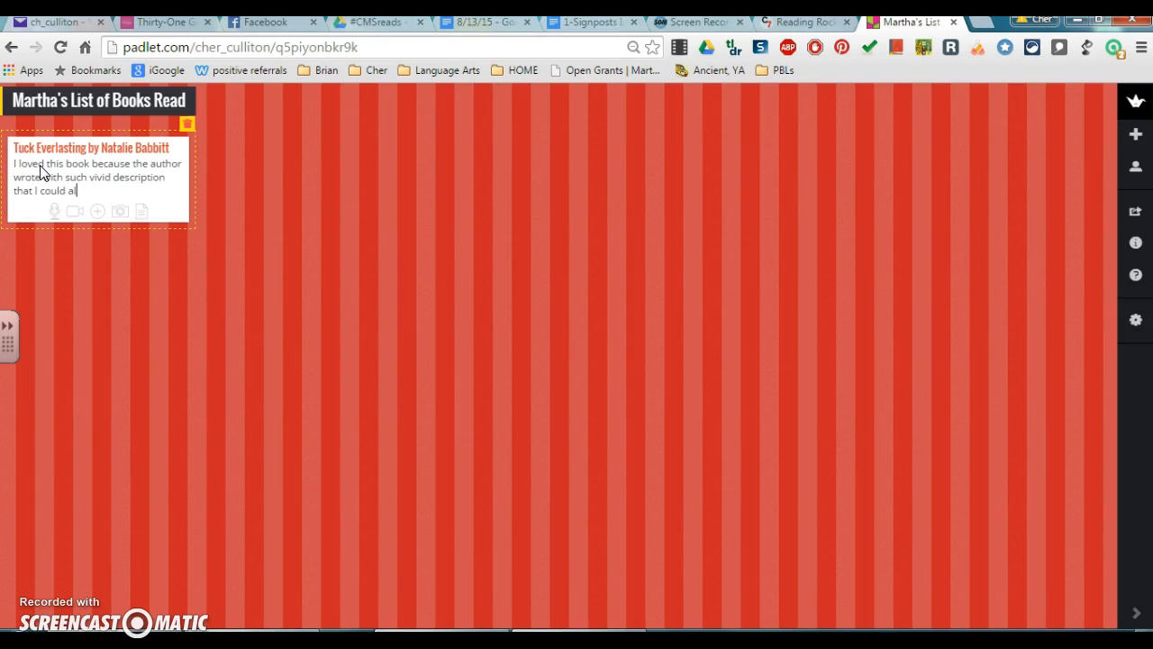
pyautogui.write('eel that I was')
pyautogui.write('in the story.')
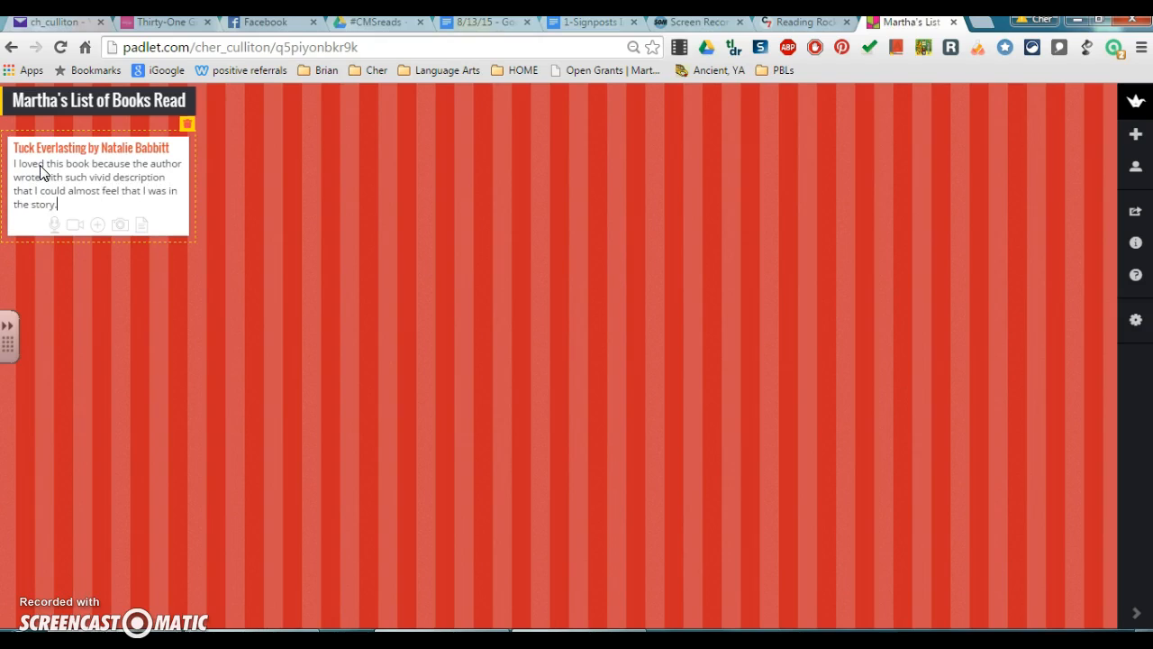
# Search Google in a new tab for 'tuck everlasting book cover'.
pyautogui.click(958, 136)
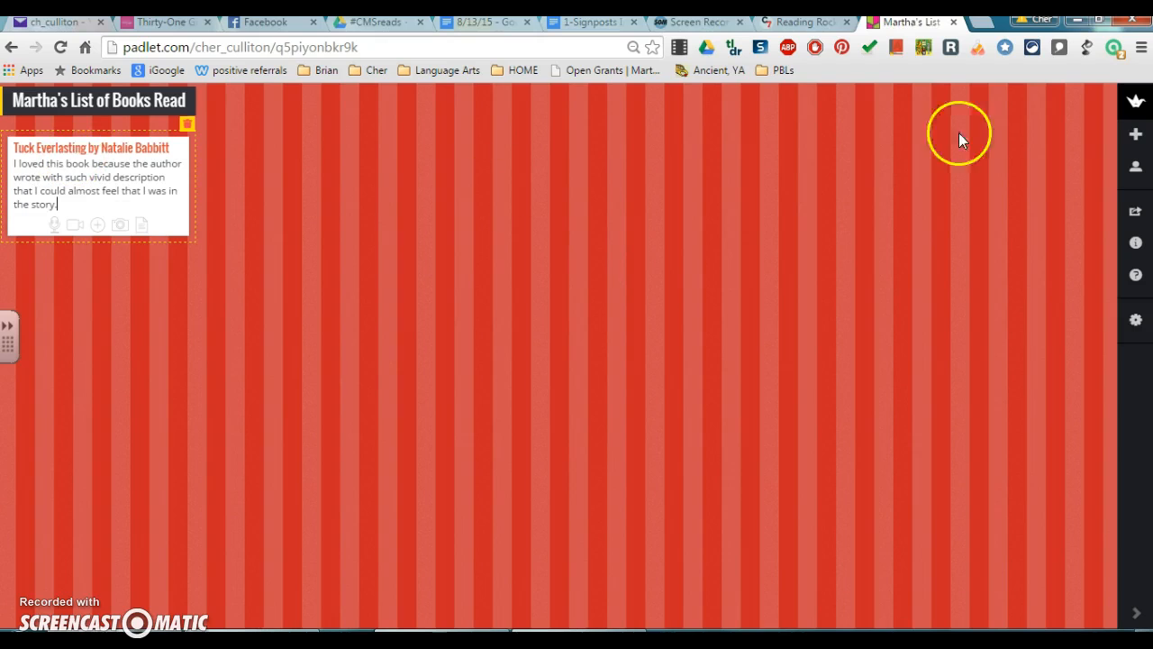
pyautogui.click(982, 25)
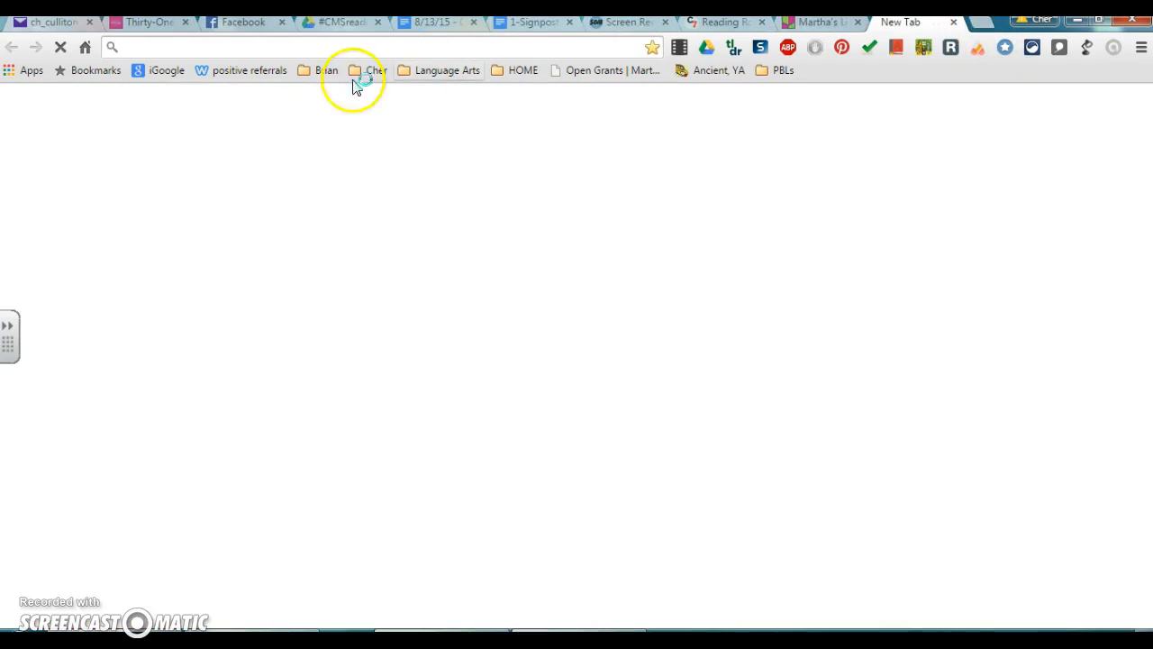
pyautogui.write('tuck everlasting book cov')
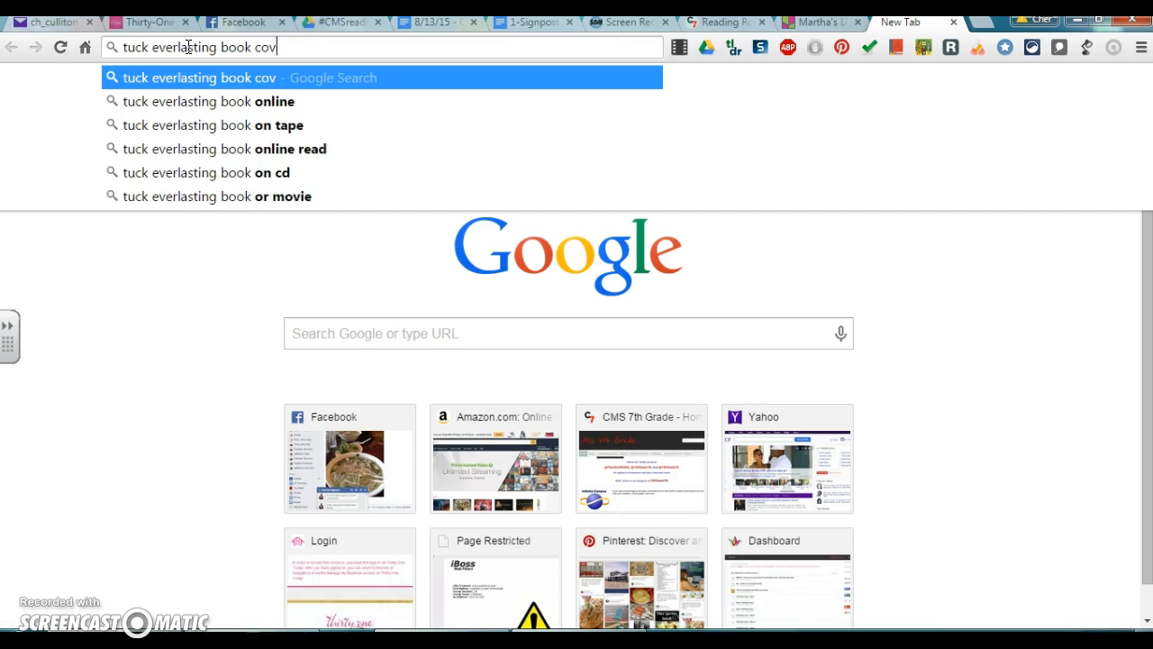
pyautogui.write('er')
pyautogui.press('Return')
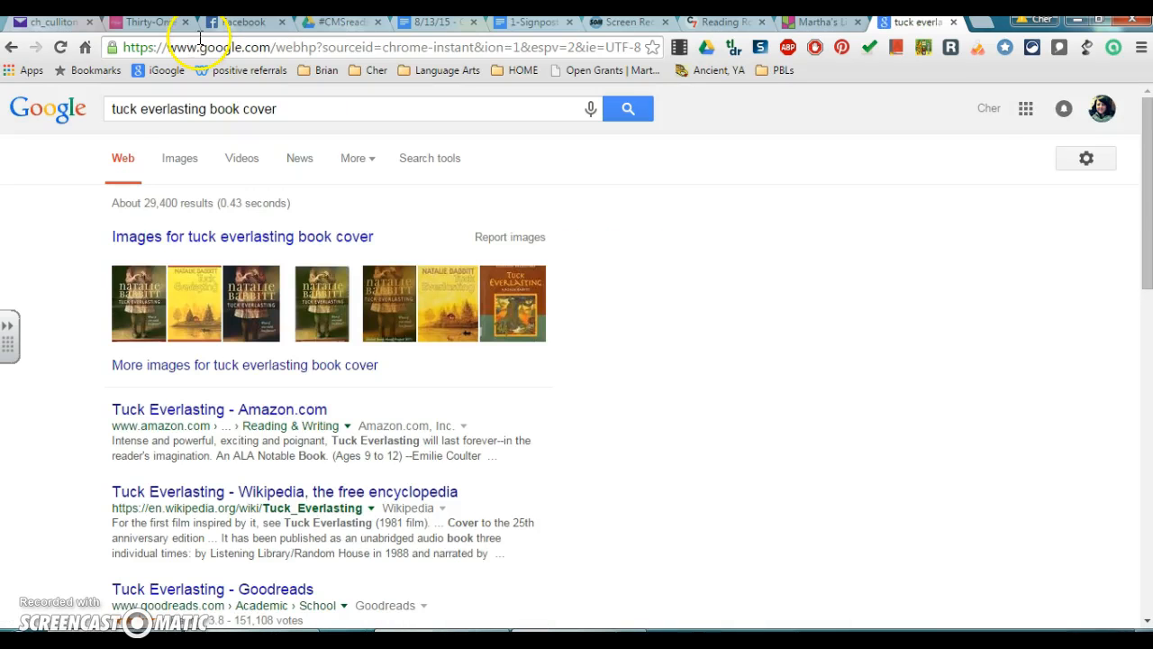
# In Google Images, copy the image URL of the yellow Tuck Everlasting cover.
pyautogui.click(177, 158)
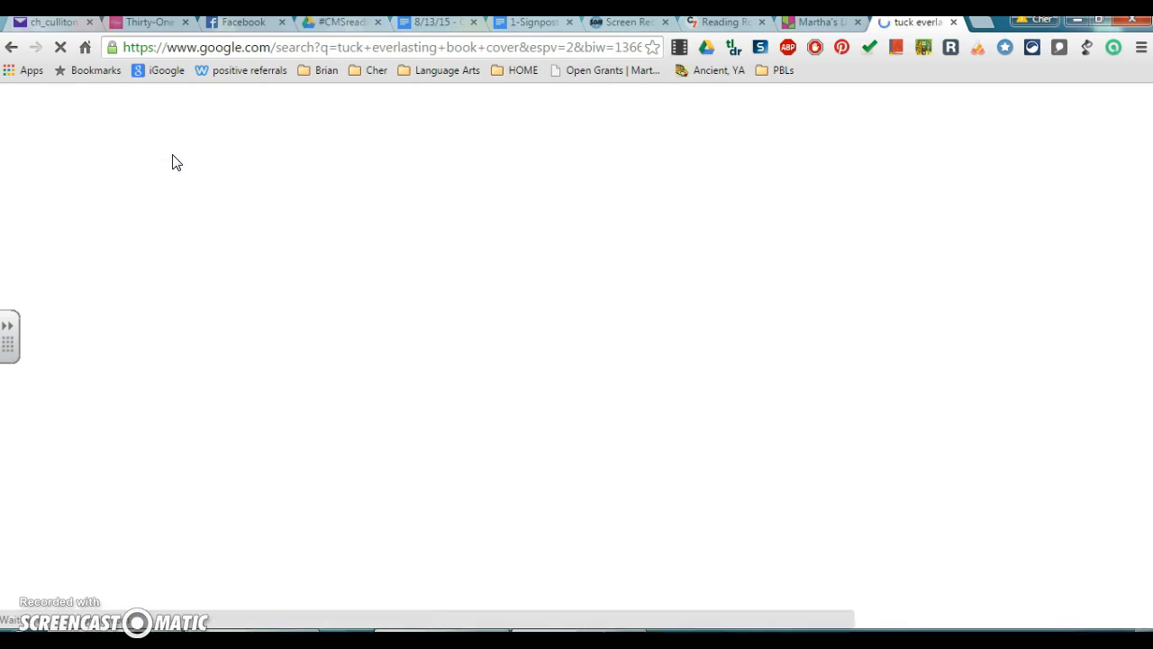
pyautogui.scroll(-1, 183, 342)
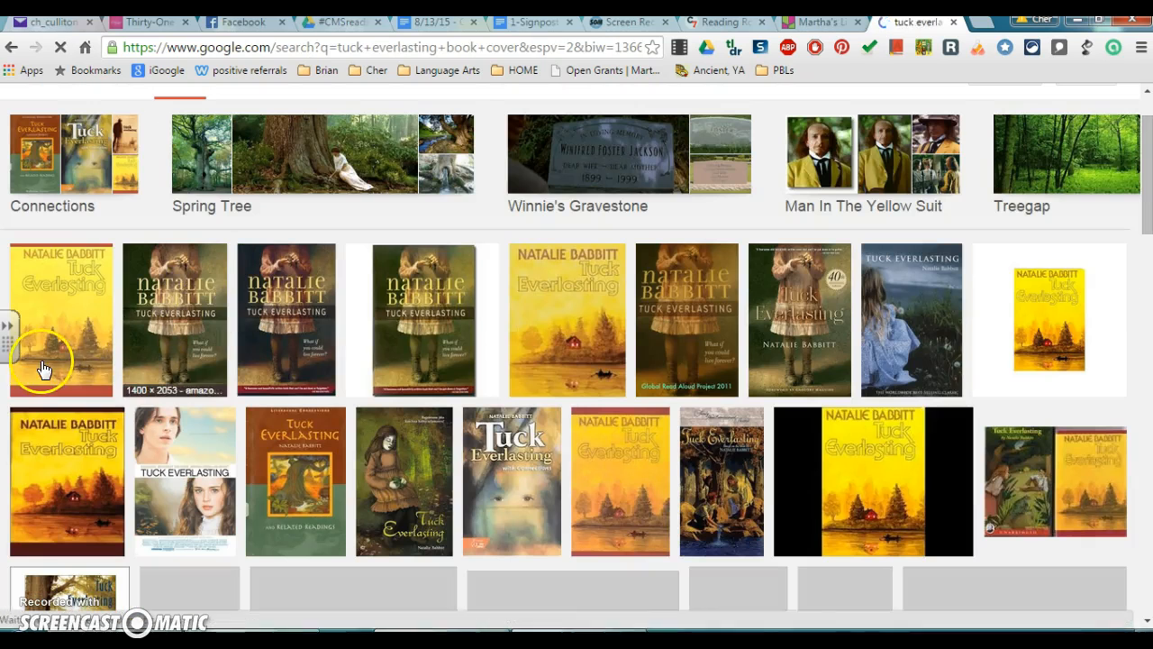
pyautogui.click(69, 352)
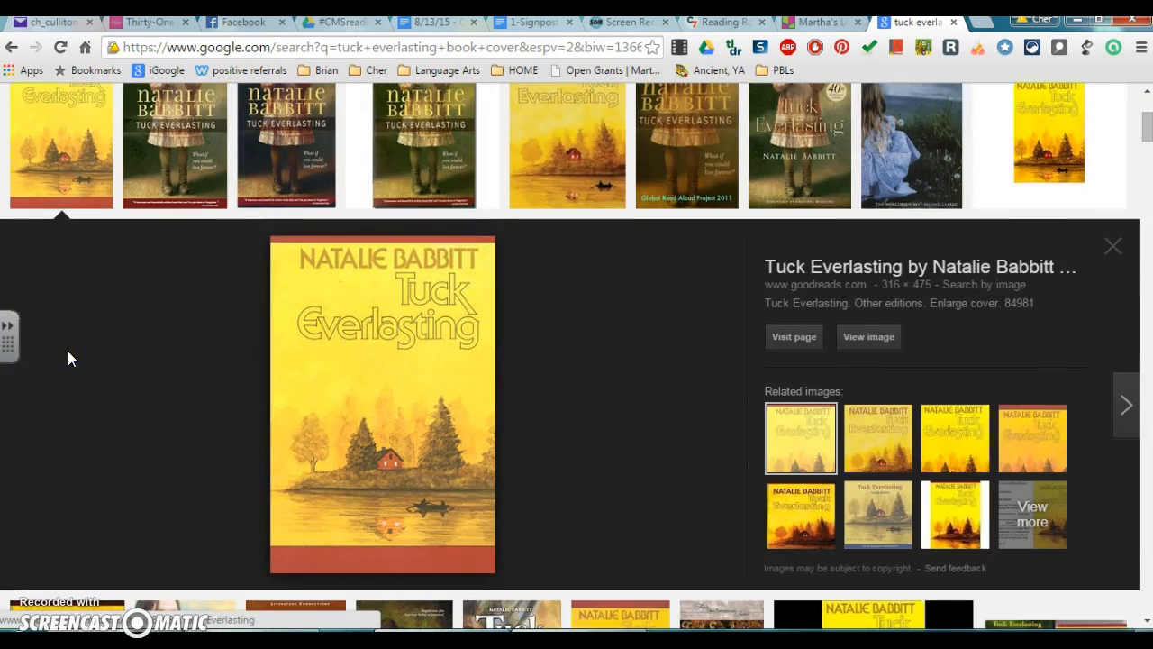
pyautogui.rightClick(352, 391)
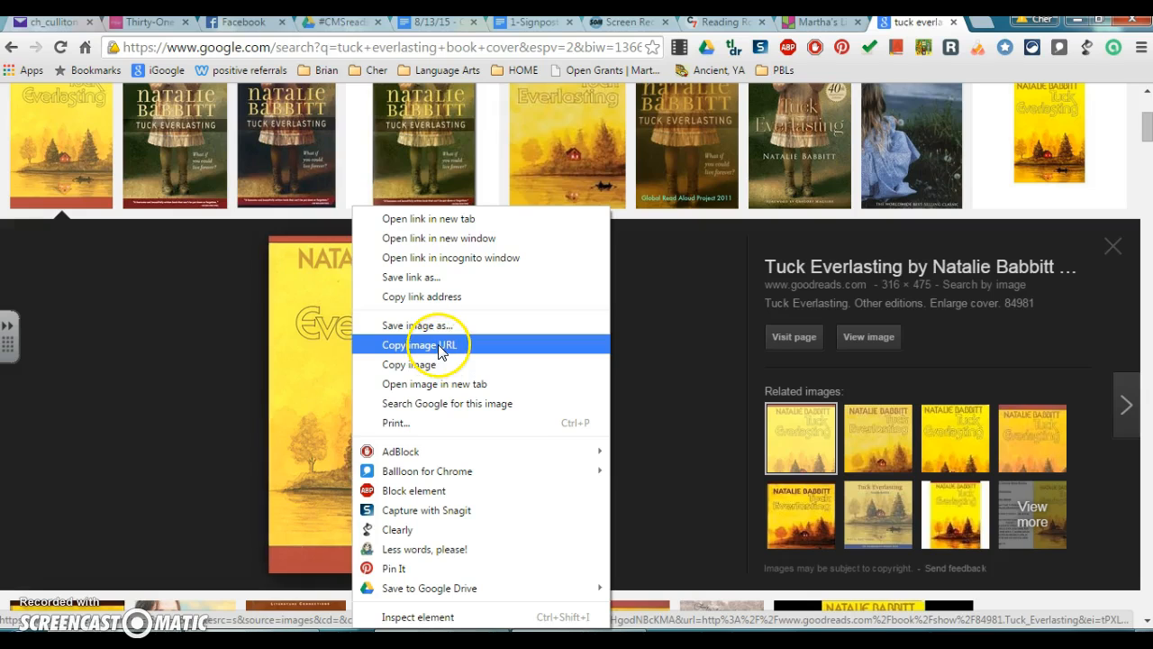
pyautogui.click(439, 346)
# Paste the copied cover URL as a web link on the Tuck Everlasting post and accept it.
pyautogui.click(815, 24)
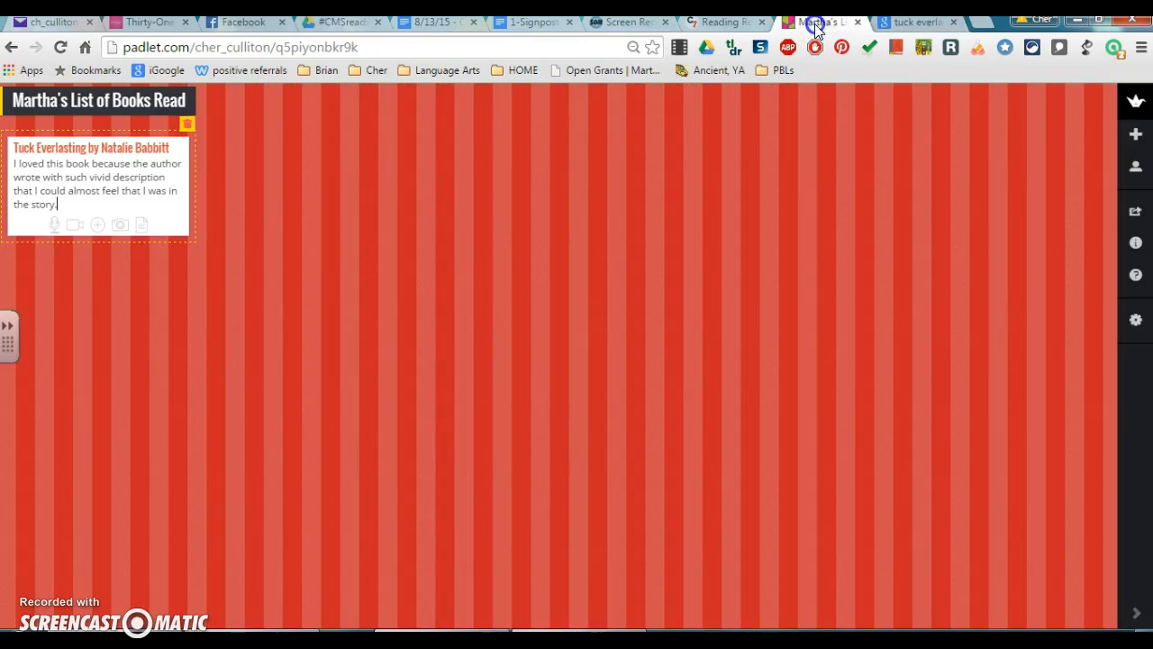
pyautogui.click(98, 225)
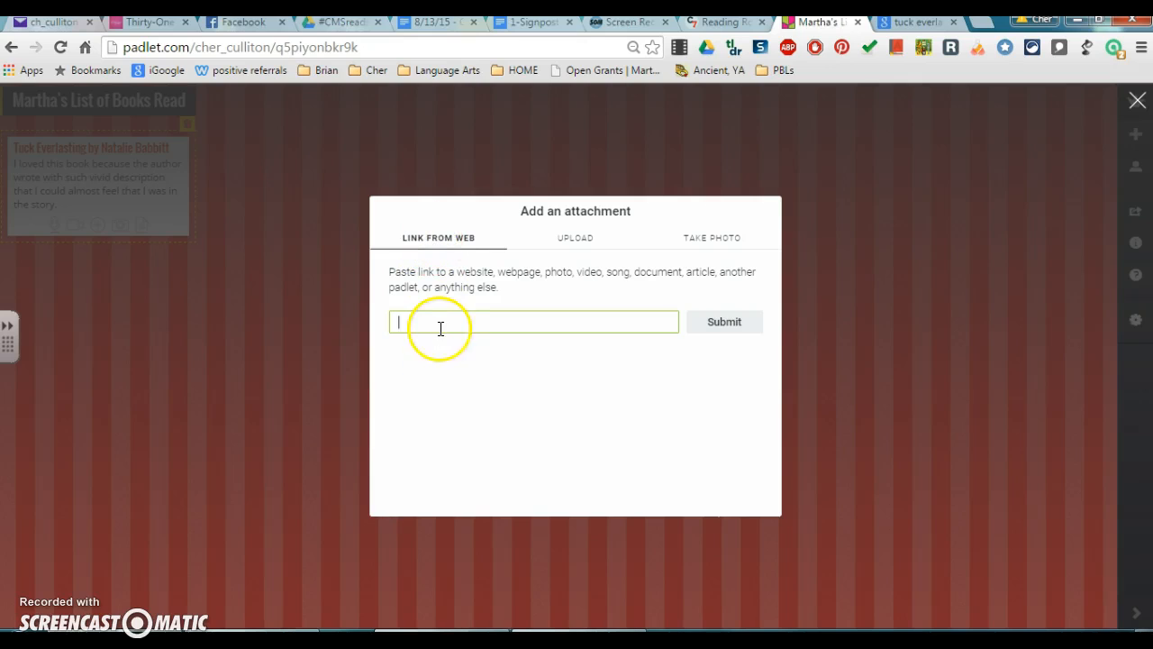
pyautogui.hotkey('ctrl', 'v')
pyautogui.click(698, 326)
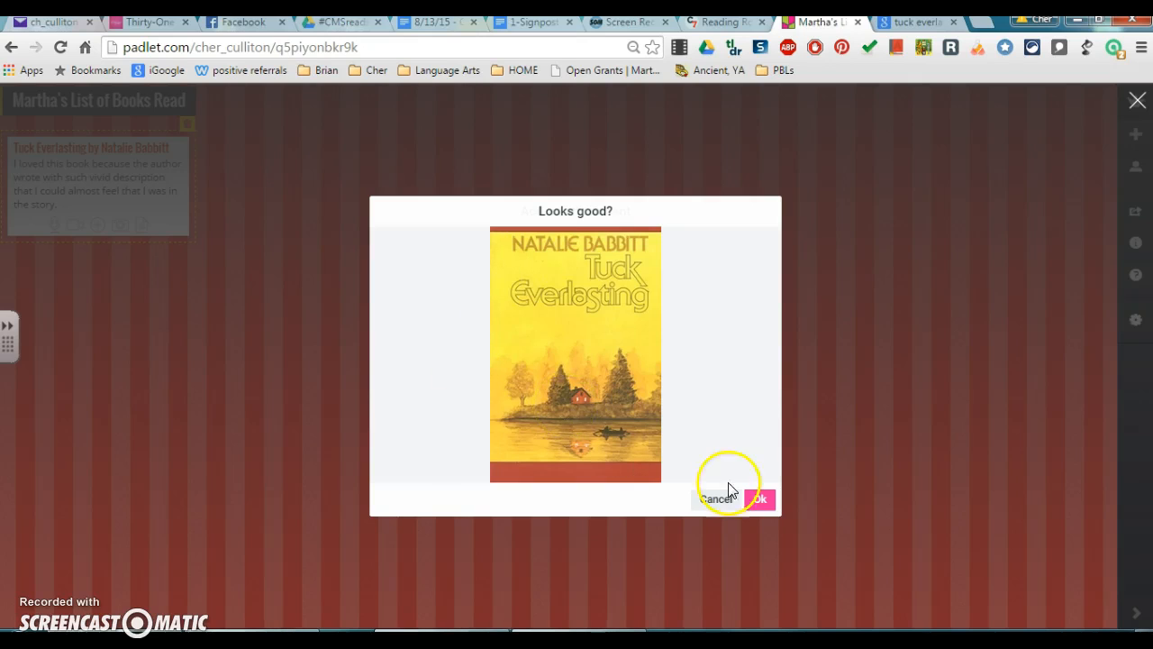
pyautogui.click(763, 500)
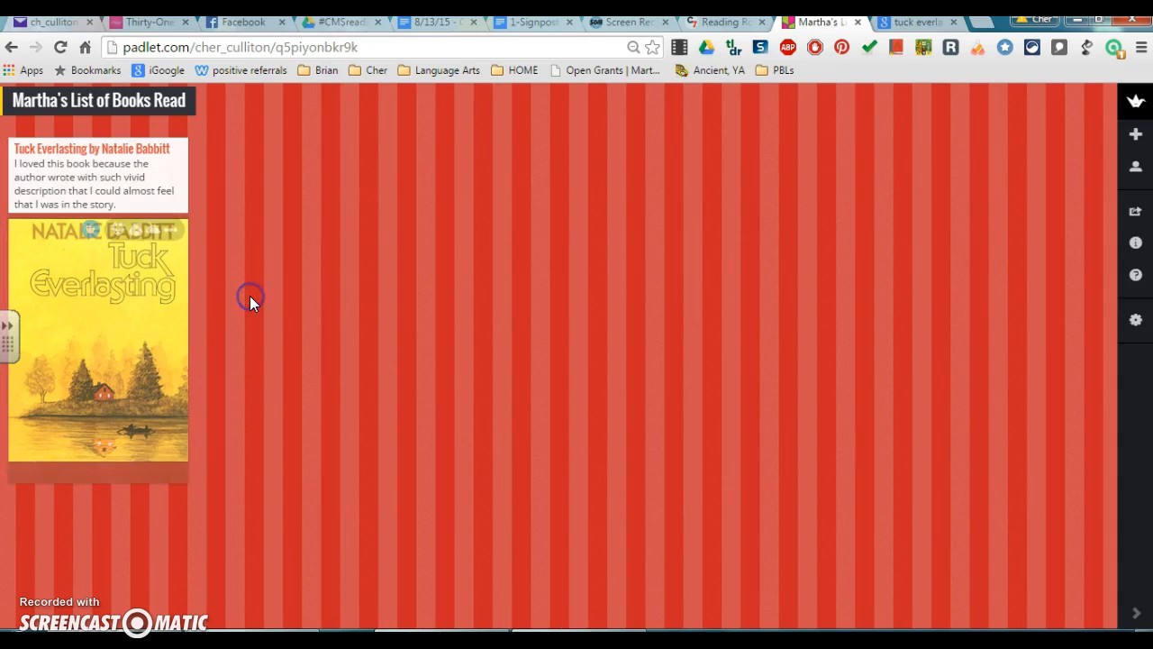
pyautogui.click(96, 184)
pyautogui.click(915, 23)
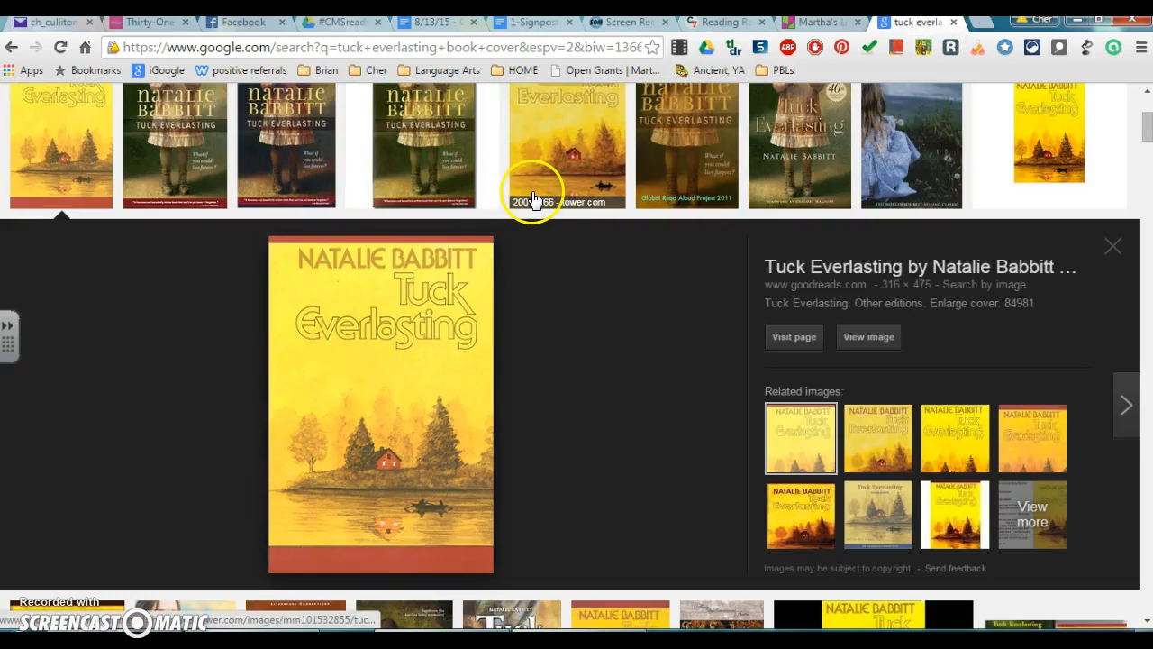
pyautogui.click(599, 165)
pyautogui.rightClick(363, 456)
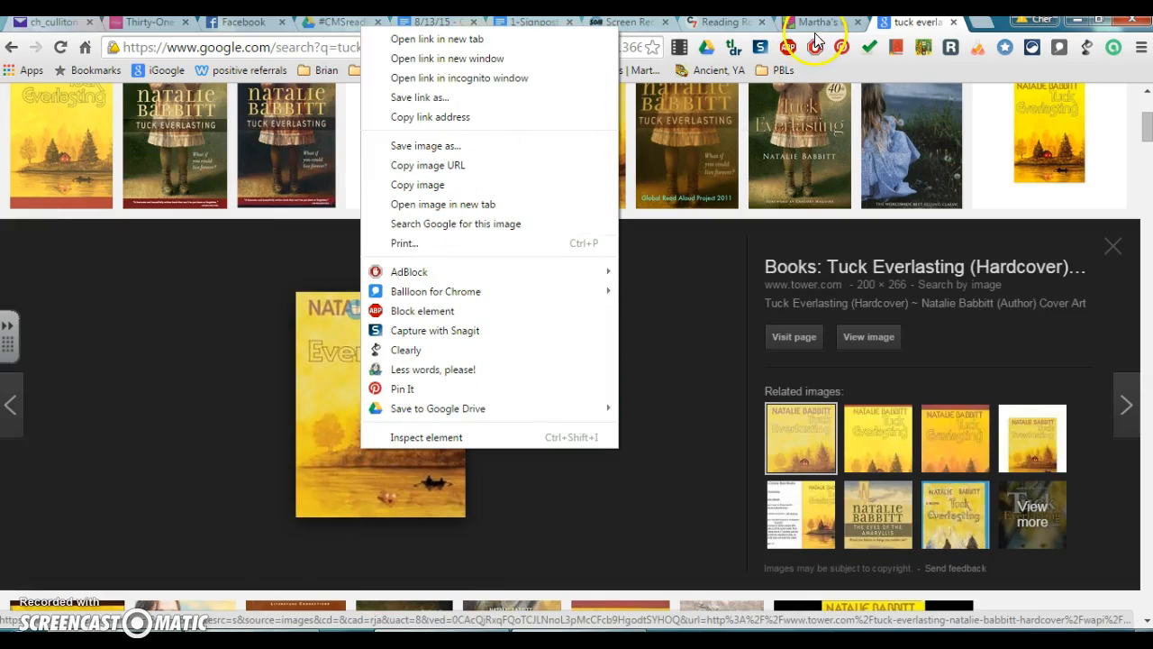
pyautogui.scroll(-5, 734, 233)
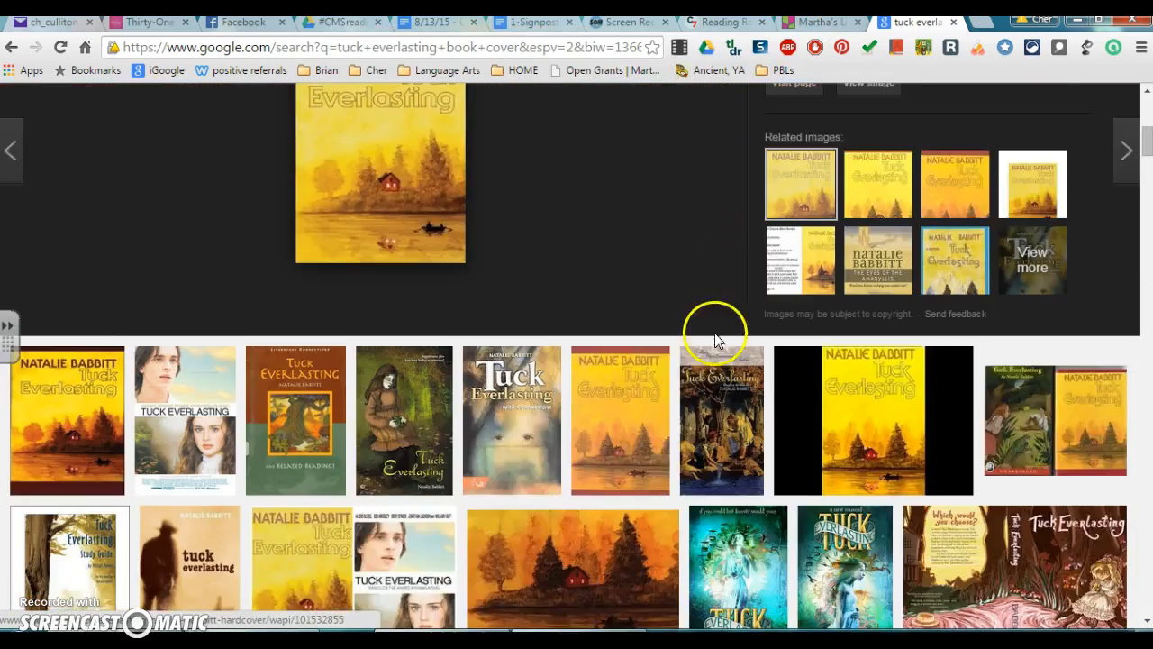
pyautogui.scroll(5, 690, 404)
pyautogui.scroll(3, 808, 460)
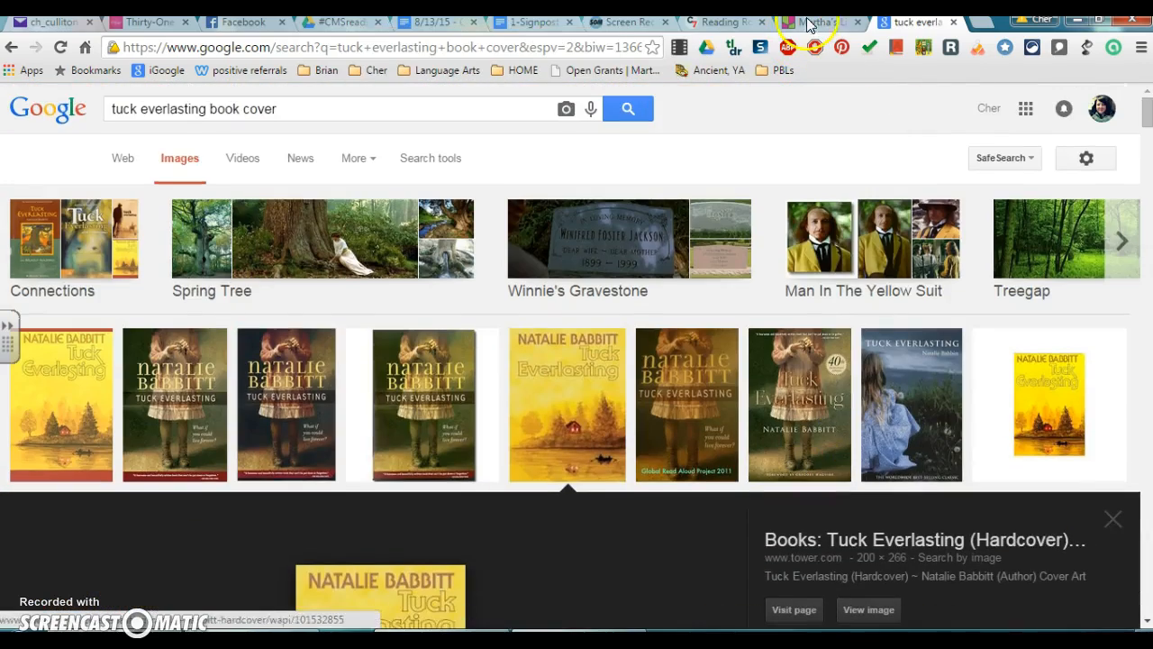
pyautogui.click(825, 27)
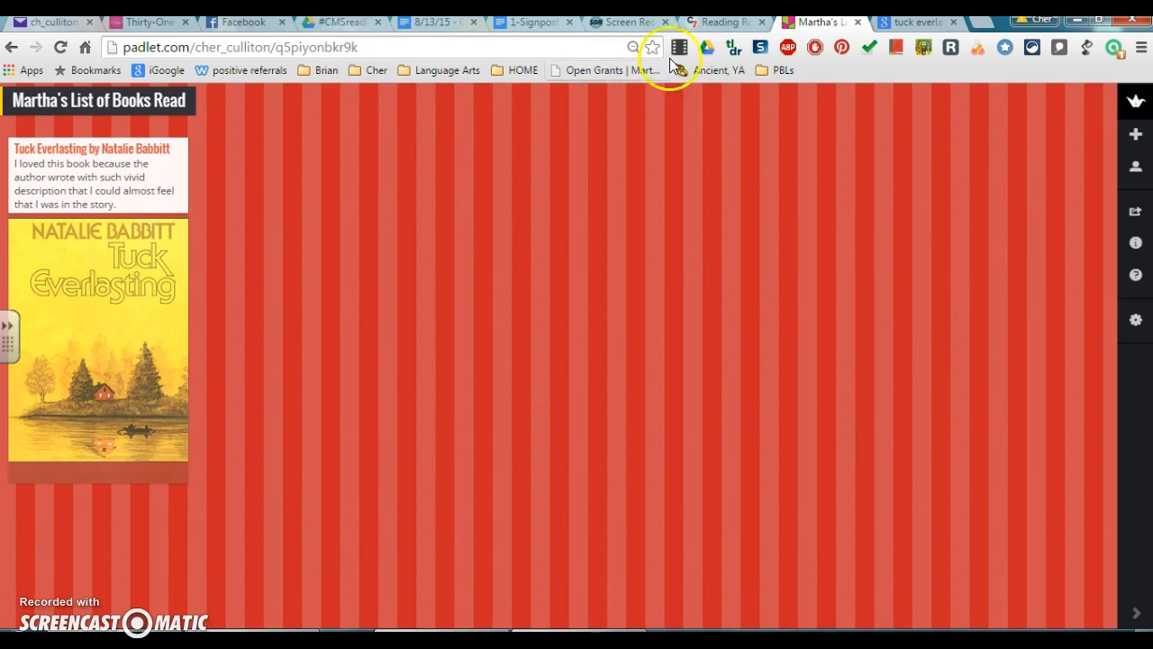
# Open the Student Book Lists (Padlet) page under Language Arts on the Reading Rocks site.
pyautogui.click(713, 27)
pyautogui.moveTo(314, 226)
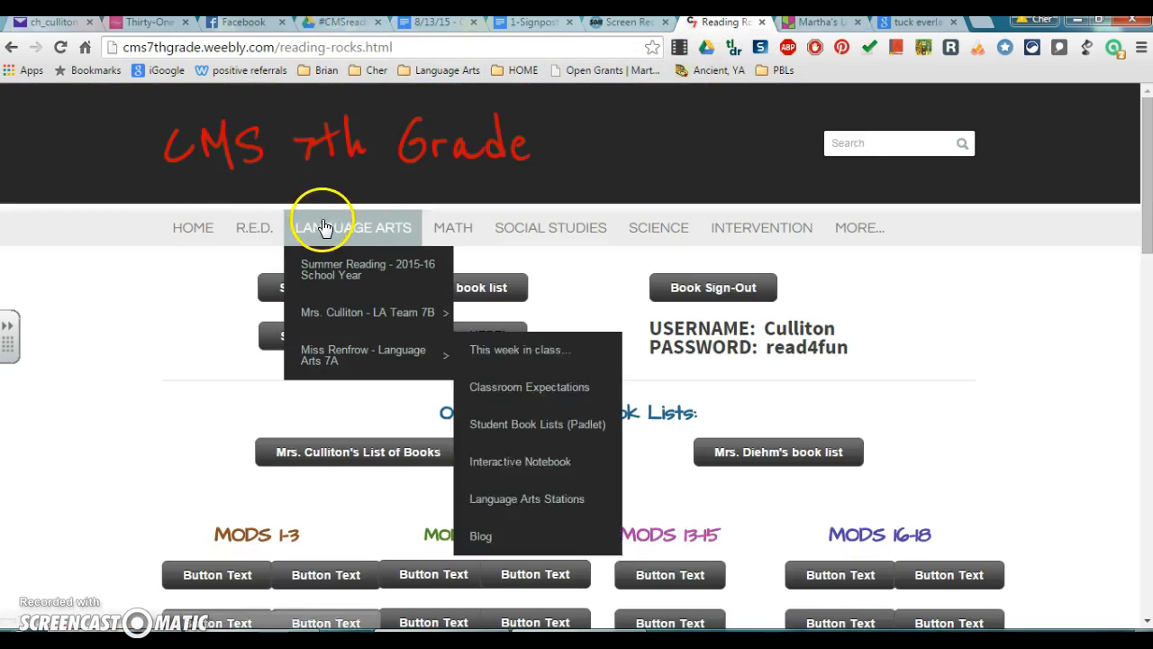
pyautogui.moveTo(351, 339)
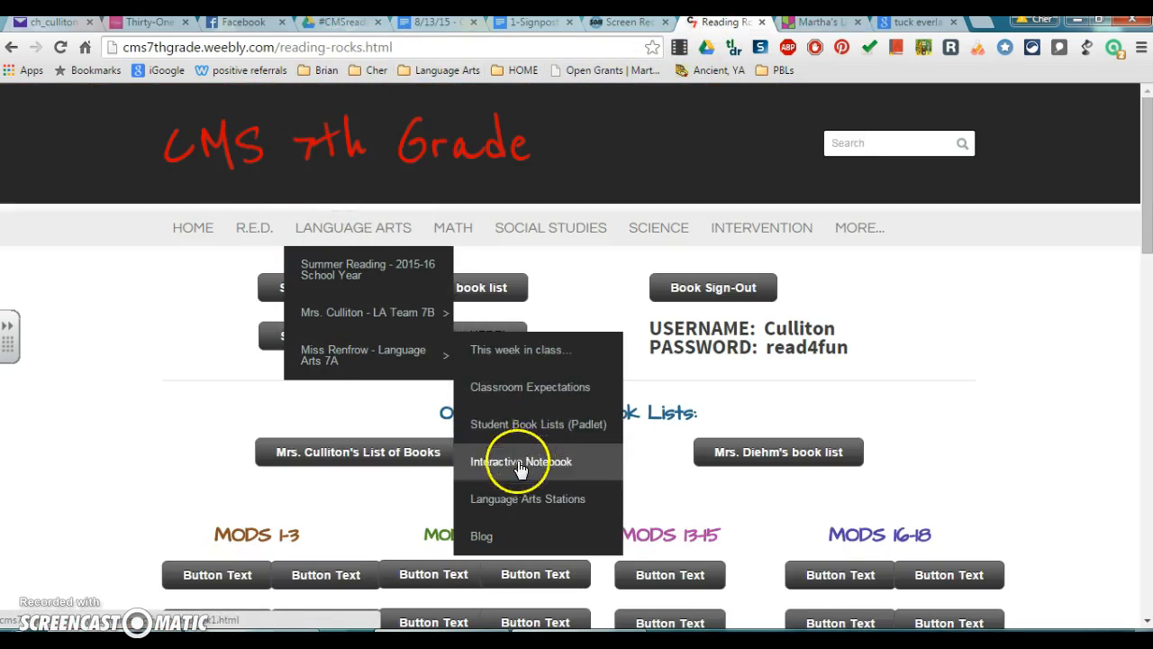
pyautogui.click(507, 475)
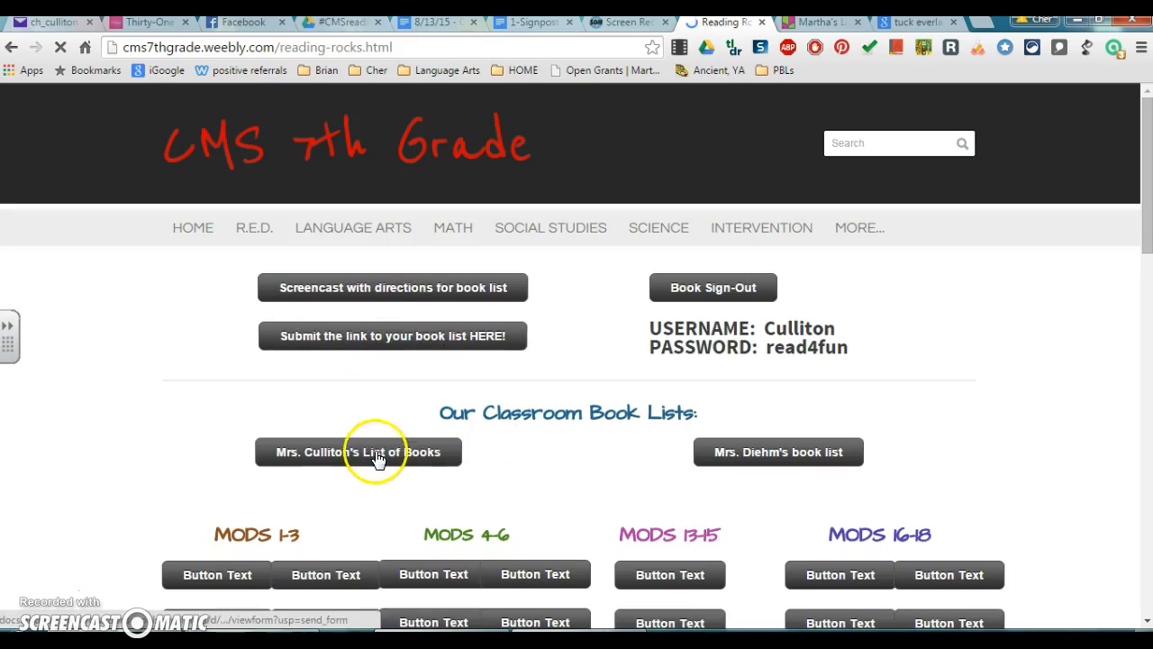
pyautogui.scroll(-3, 441, 423)
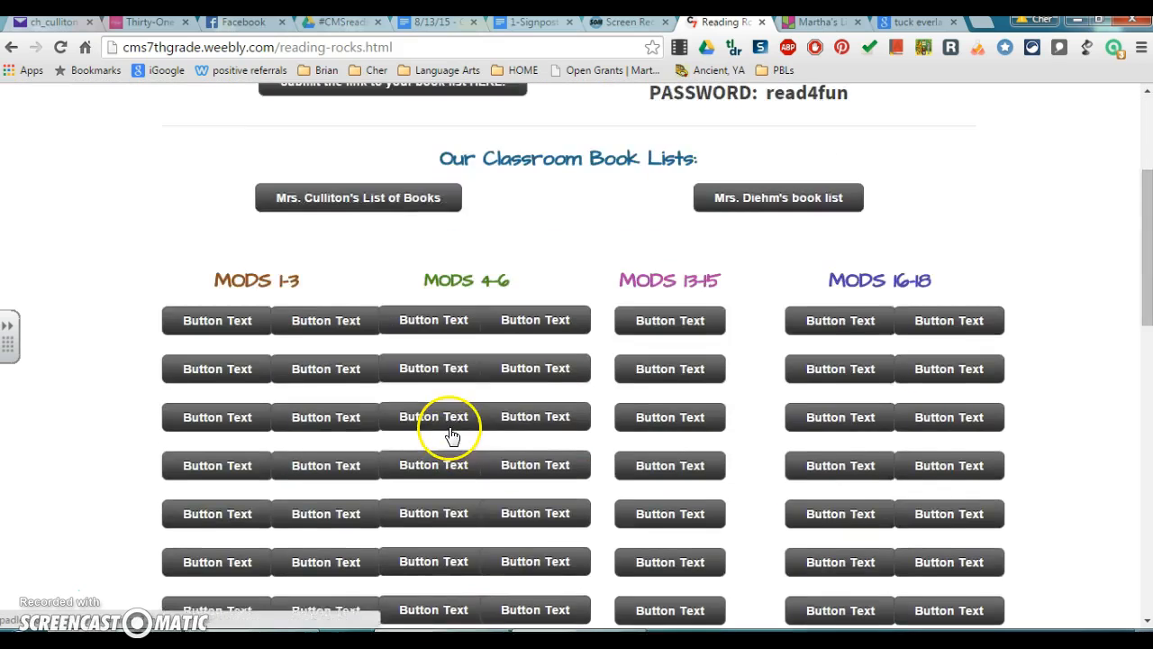
pyautogui.scroll(-3, 453, 435)
pyautogui.scroll(4, 641, 498)
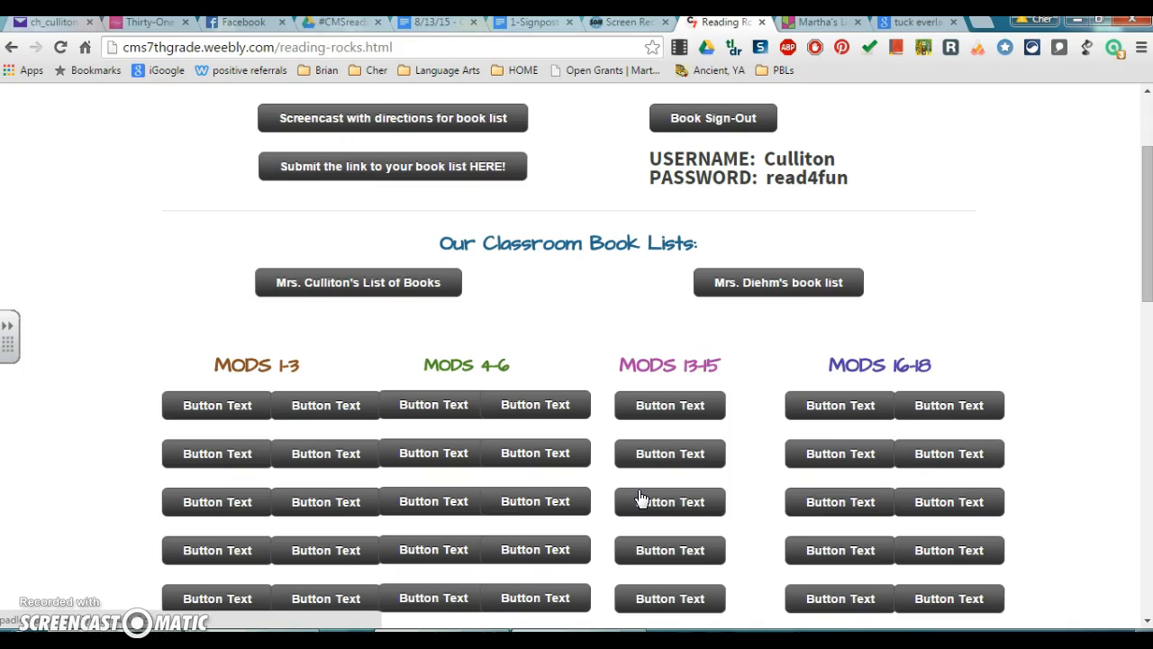
pyautogui.click(635, 502)
pyautogui.scroll(2, 692, 464)
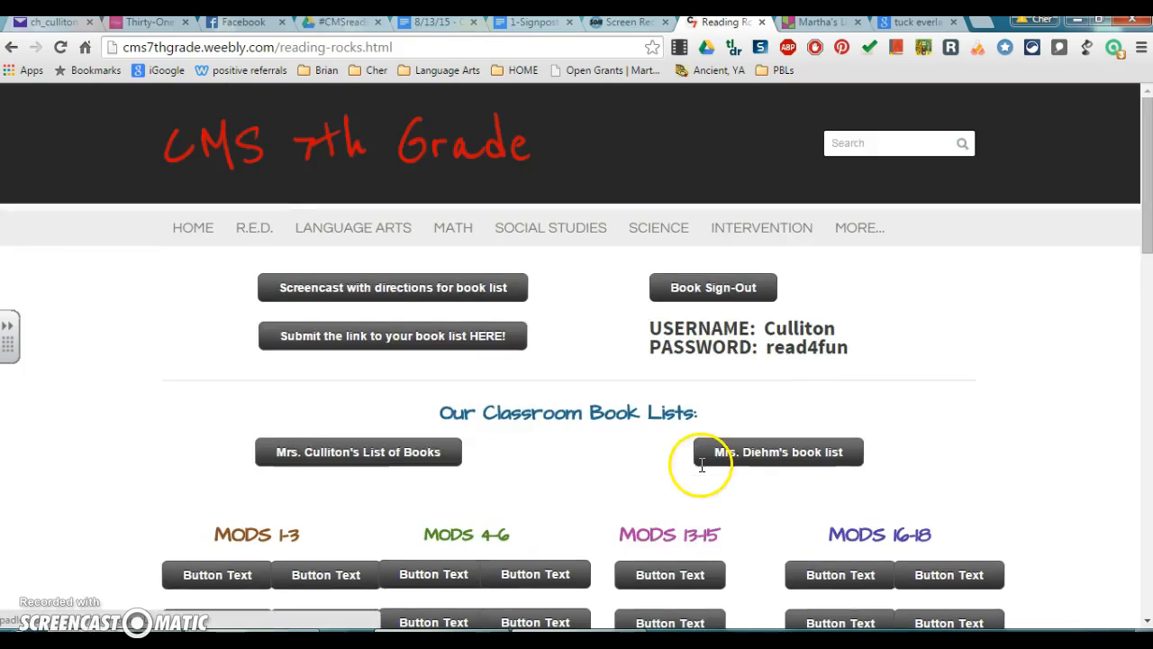
# Open the book list link submission form and enter the student's last and first name.
pyautogui.click(358, 340)
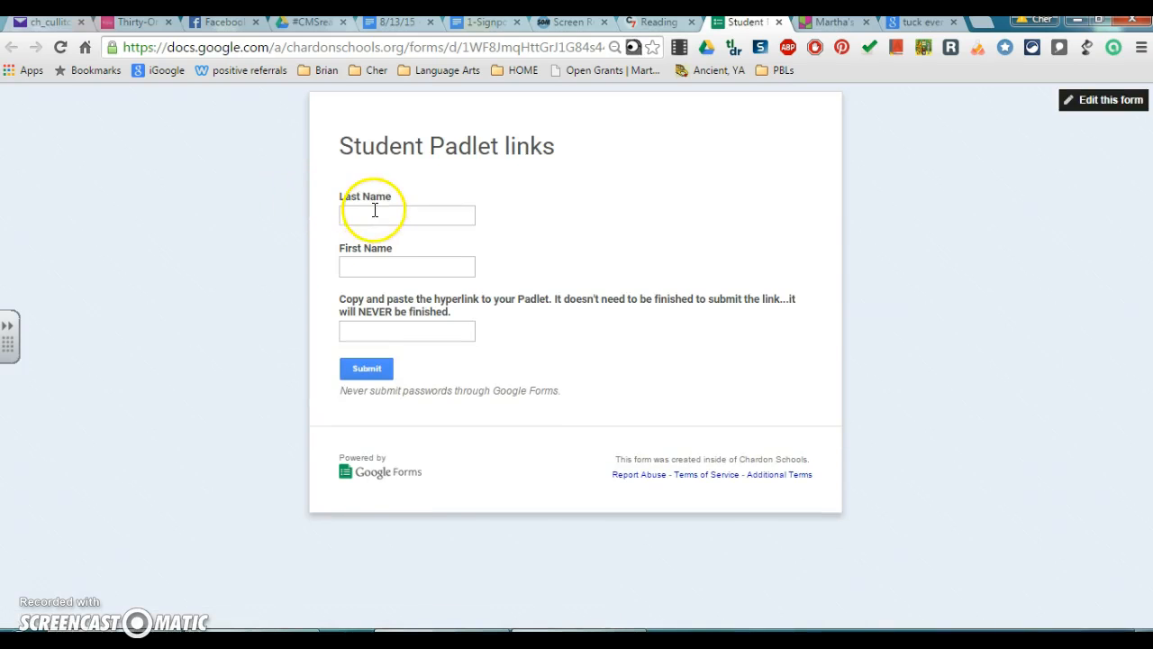
pyautogui.click(375, 210)
pyautogui.press('Tab')
pyautogui.click(391, 332)
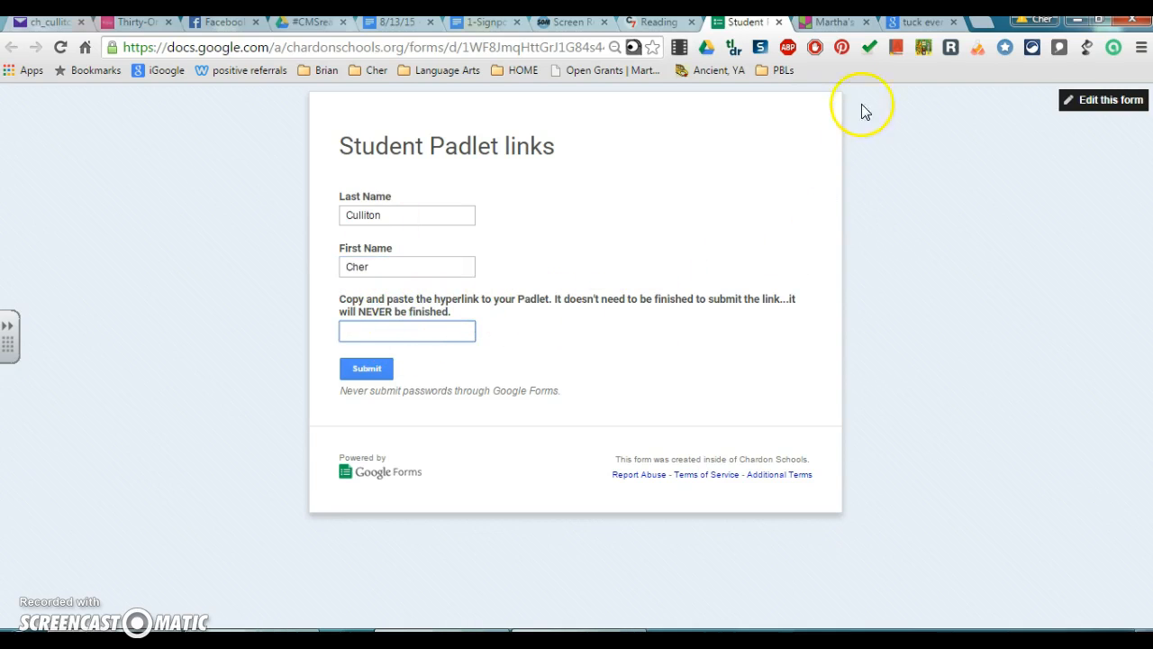
# Copy the padlet's web address and paste it into the form's Padlet link field.
pyautogui.click(834, 22)
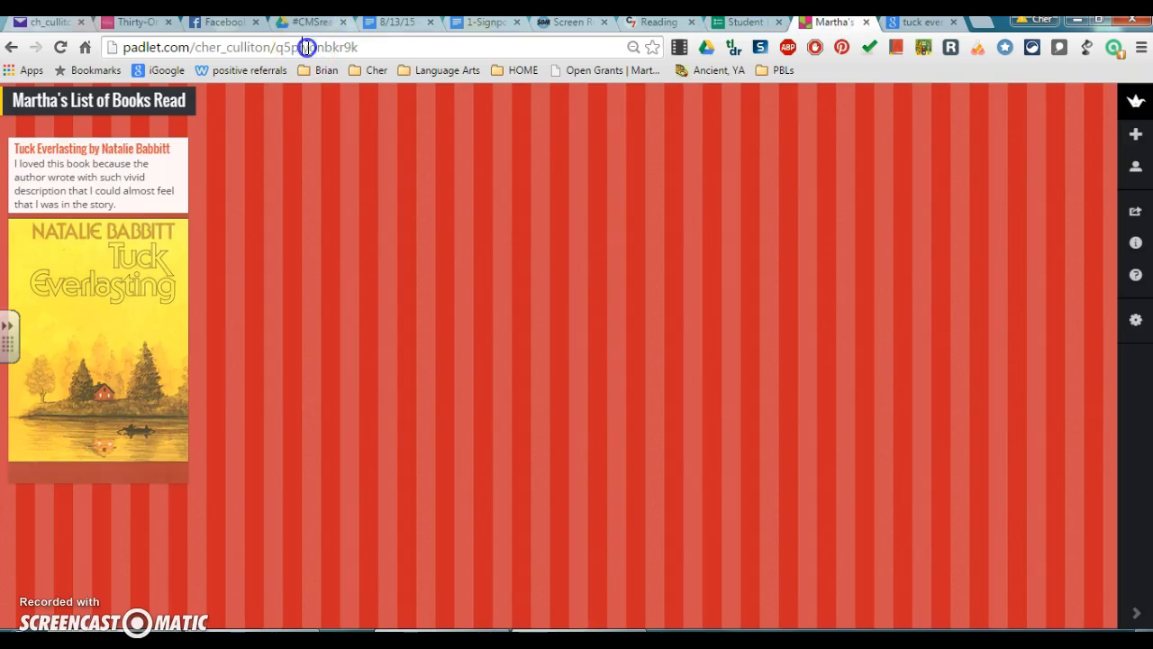
pyautogui.click(307, 46)
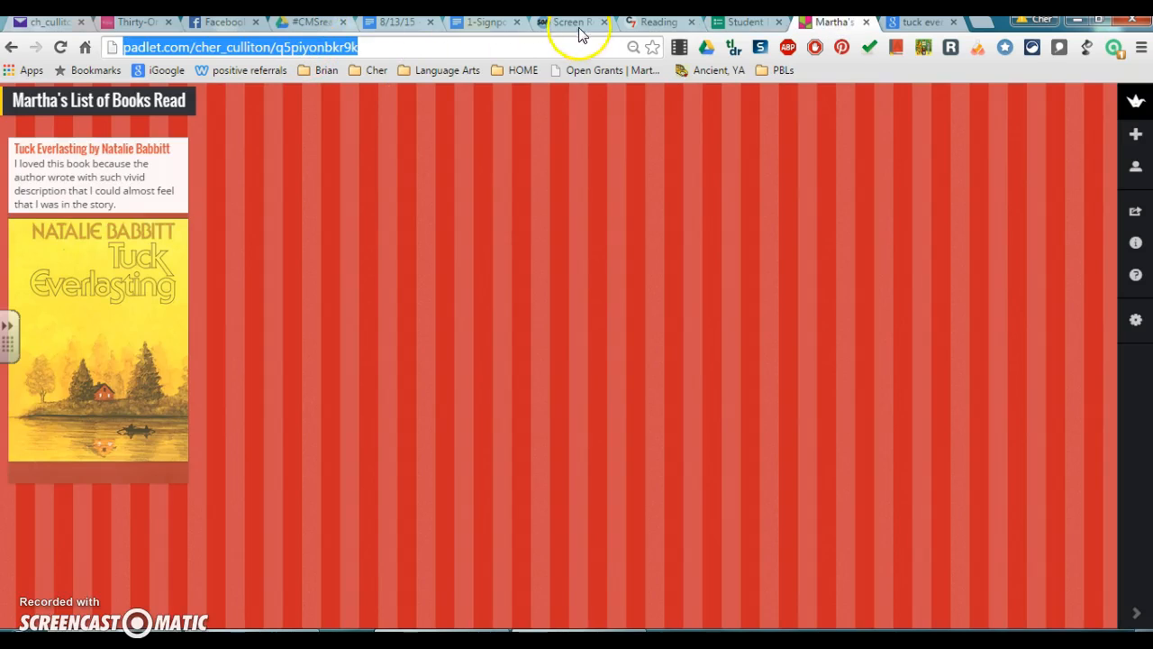
pyautogui.click(742, 21)
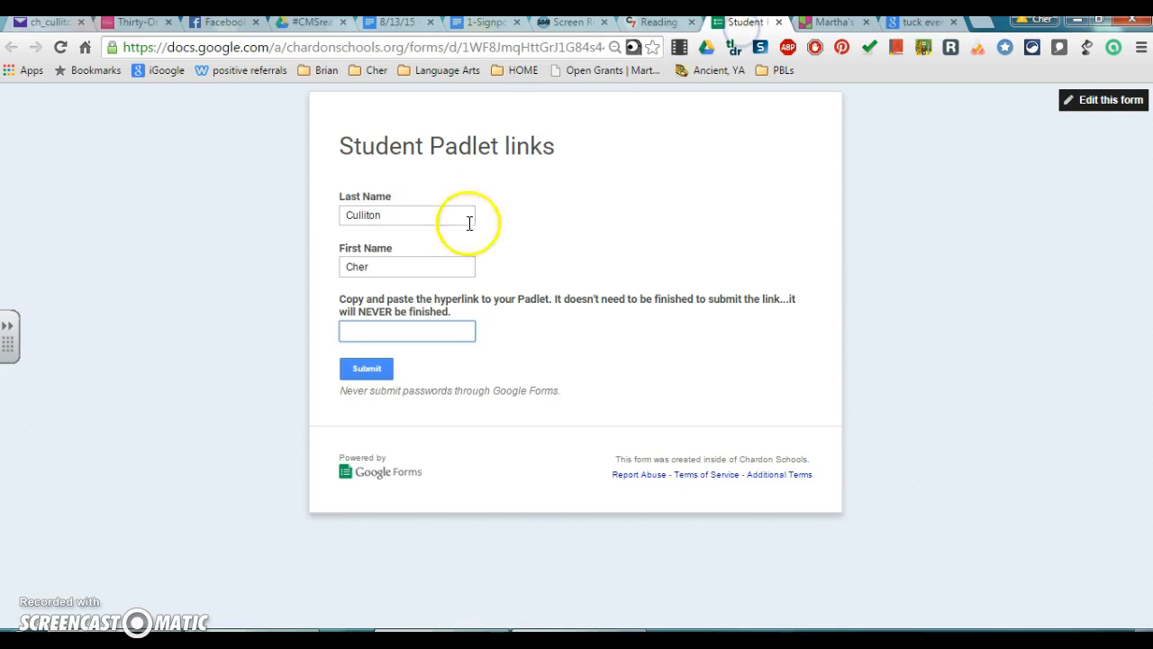
pyautogui.click(420, 337)
pyautogui.hotkey('ctrl', 'v')
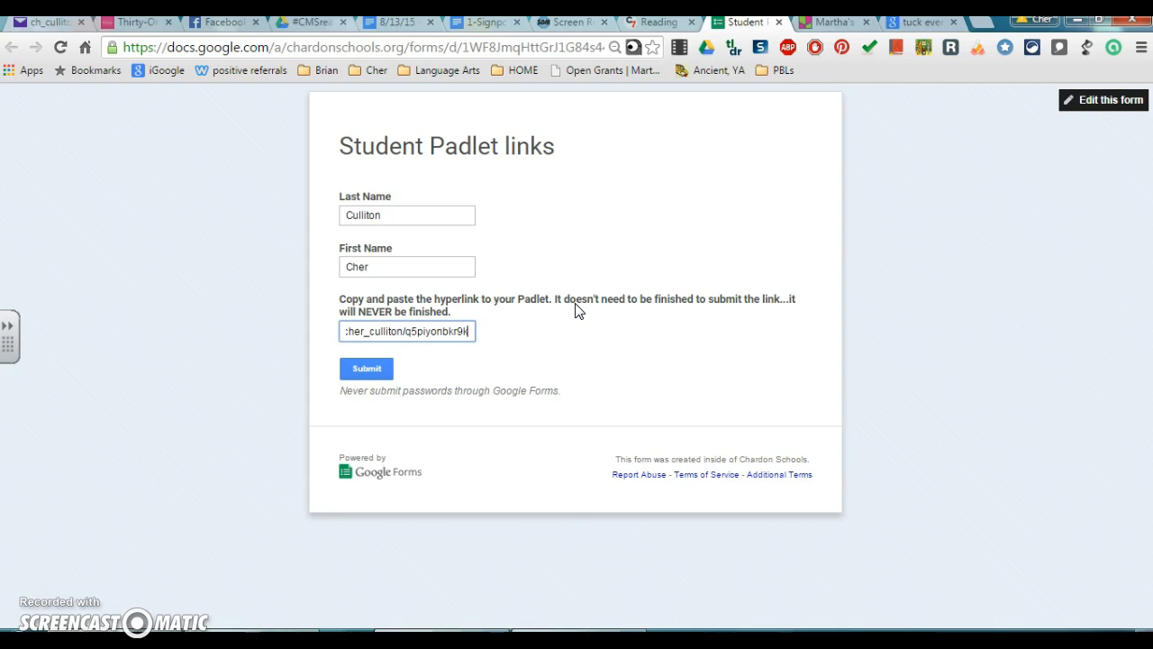
# Submit the form response and return to the Padlet wall.
pyautogui.click(393, 371)
pyautogui.click(373, 371)
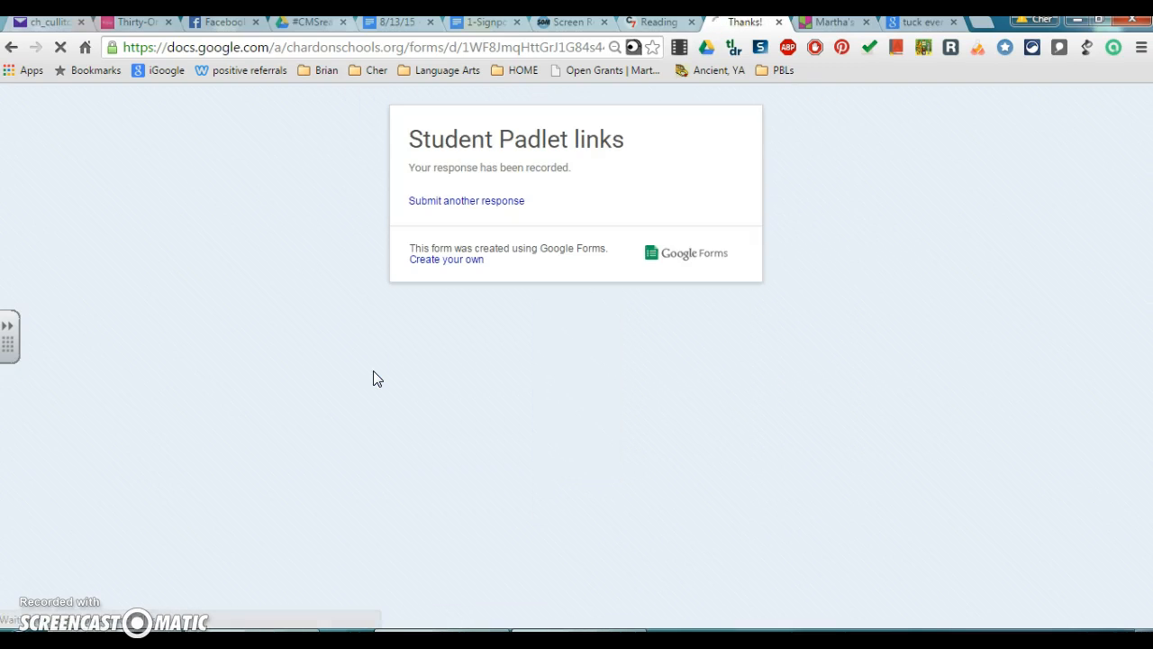
pyautogui.click(833, 23)
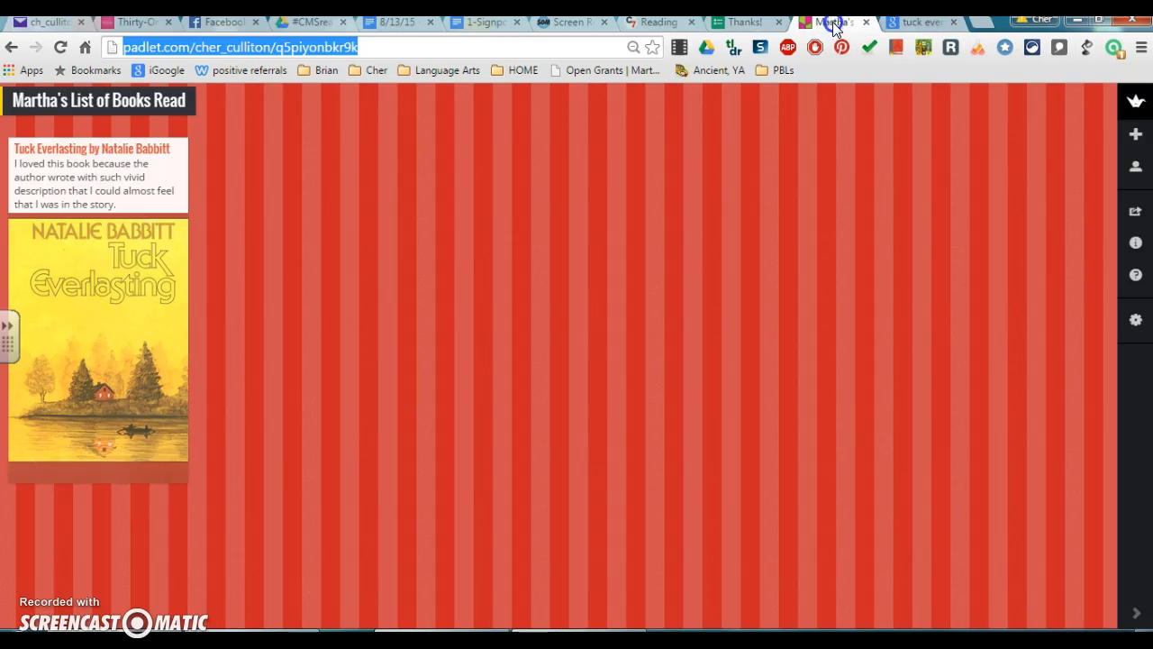